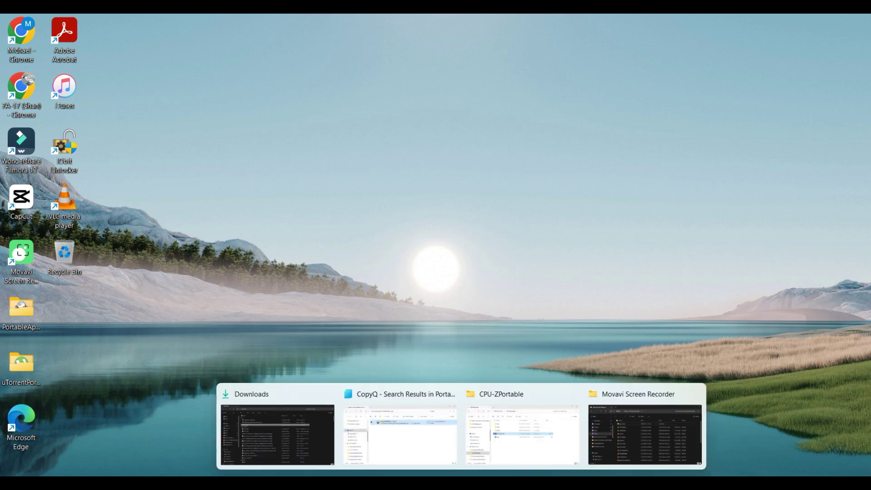
# Run the CopyQPortable_7.1.0.paf installer from the PortableApps.com search results and choose English as the installer language
pyautogui.click(430, 427)
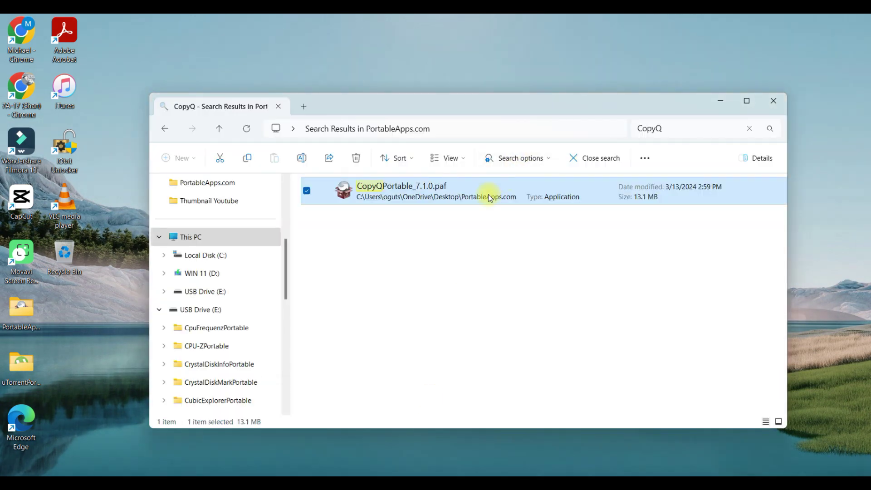
pyautogui.doubleClick(490, 198)
pyautogui.click(720, 99)
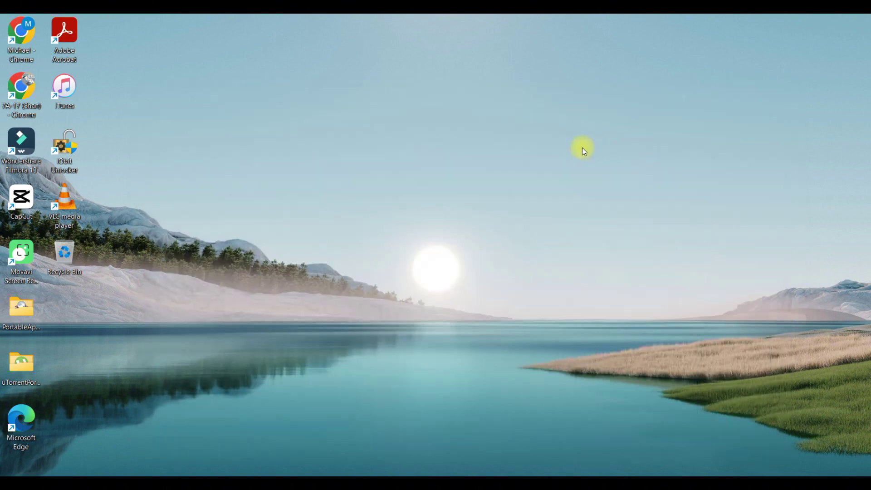
pyautogui.click(504, 259)
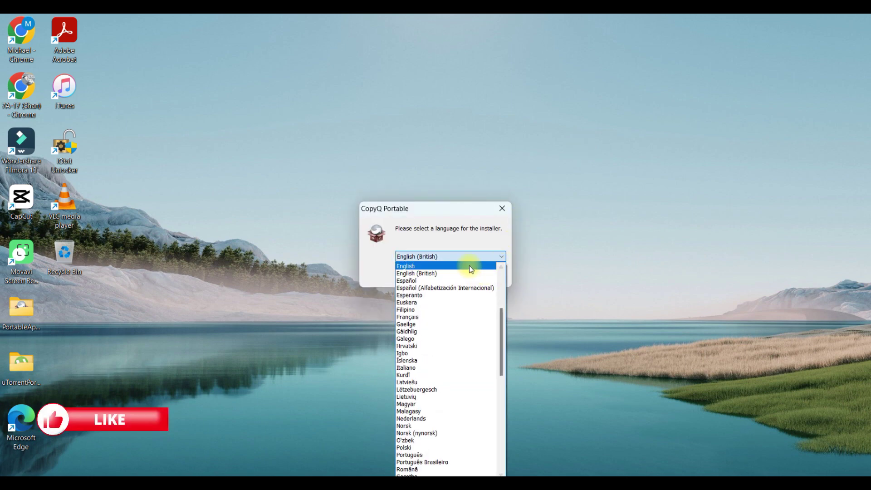
pyautogui.click(469, 265)
pyautogui.click(445, 273)
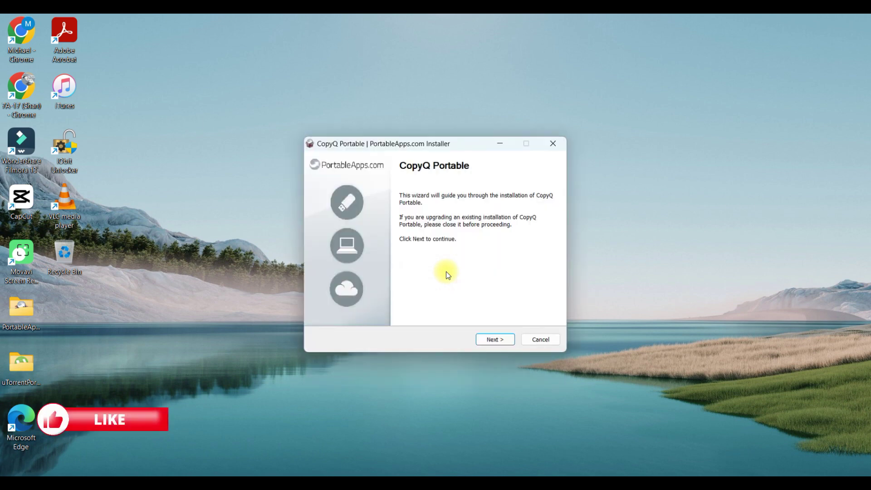
# Install CopyQ Portable on the USB drive at E:\CopyQPortable and finish the setup wizard without running the program
pyautogui.click(501, 340)
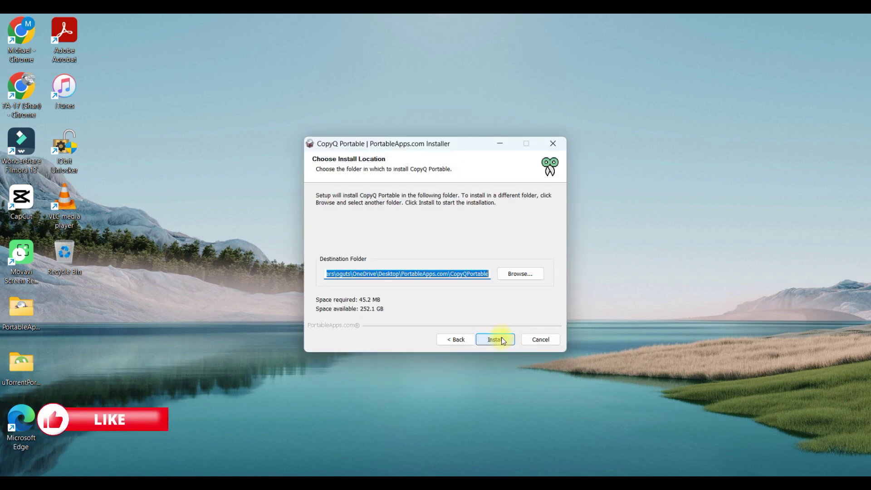
pyautogui.click(521, 275)
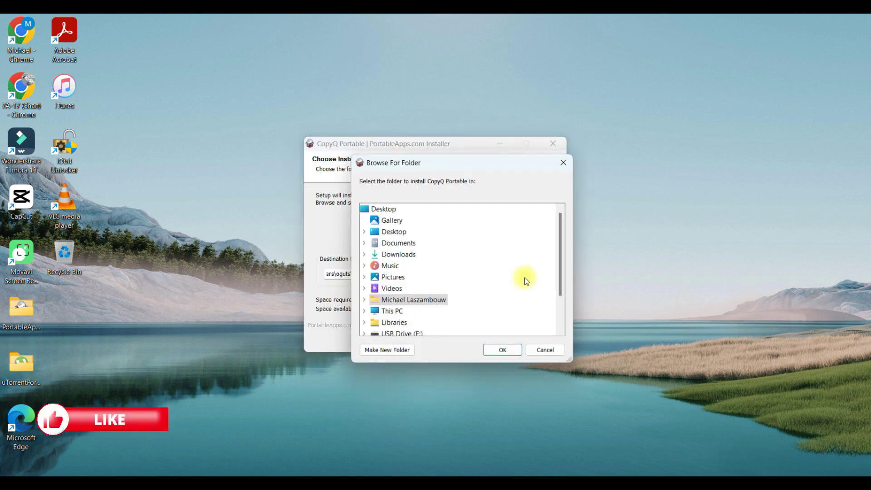
pyautogui.scroll(-2, 562, 309)
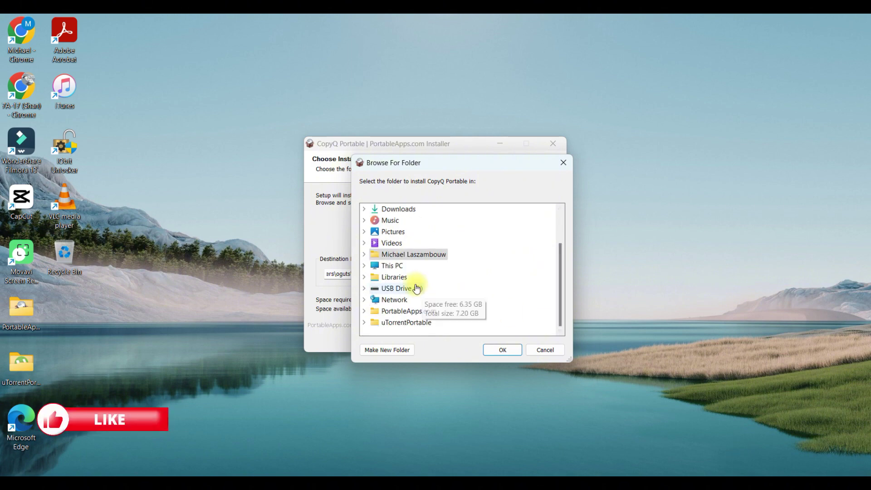
pyautogui.click(414, 288)
pyautogui.click(502, 350)
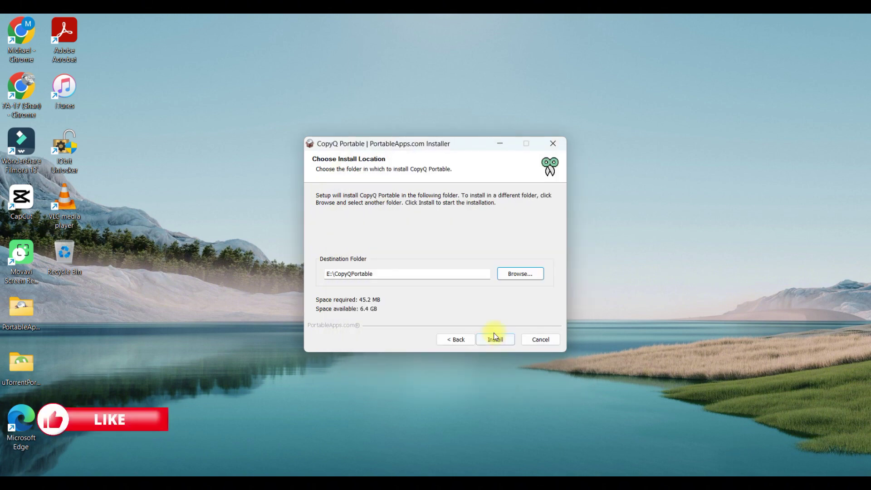
pyautogui.click(493, 342)
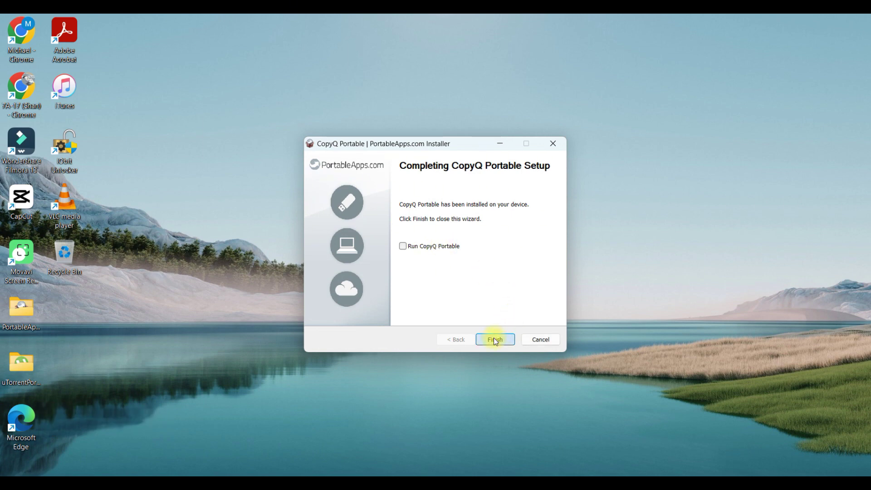
pyautogui.click(496, 341)
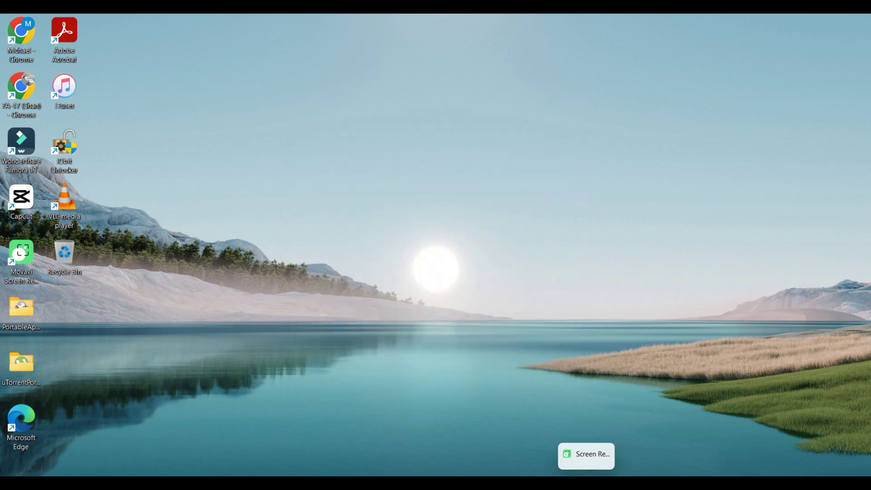
# Launch the CopyQPortable application from the CopyQPortable folder on USB Drive (E:), and minimize the folder window
pyautogui.moveTo(461, 483)
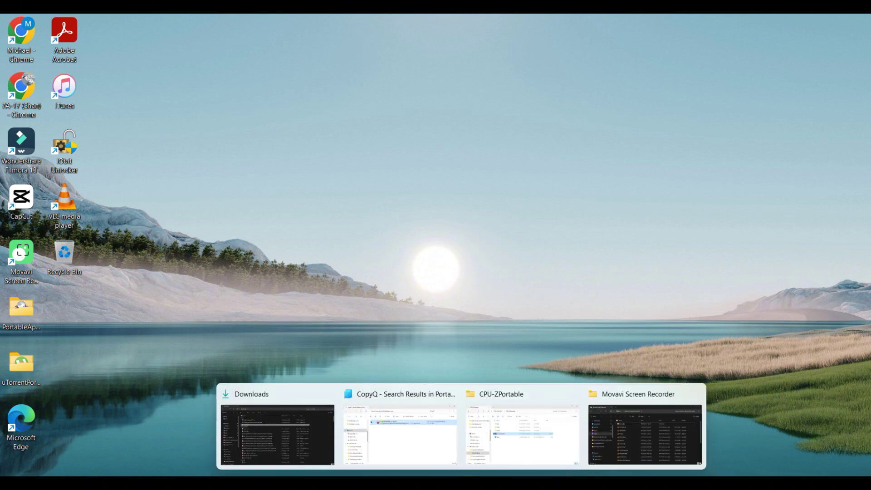
pyautogui.click(496, 397)
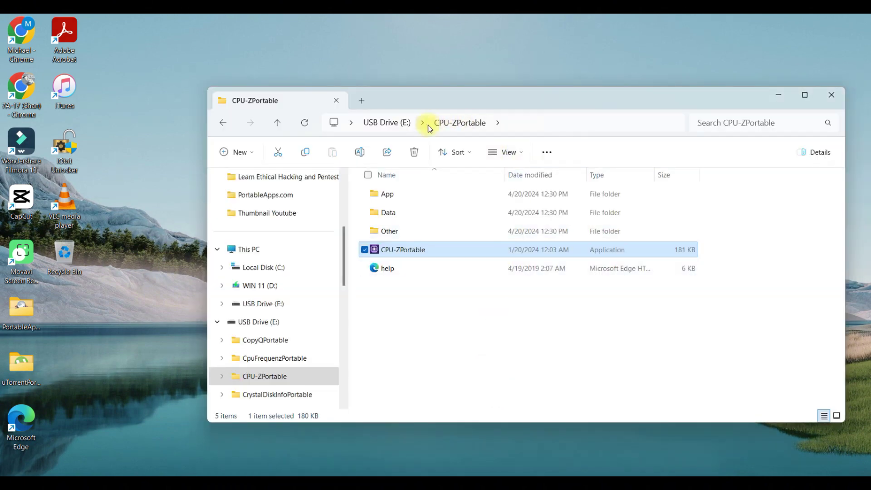
pyautogui.click(411, 124)
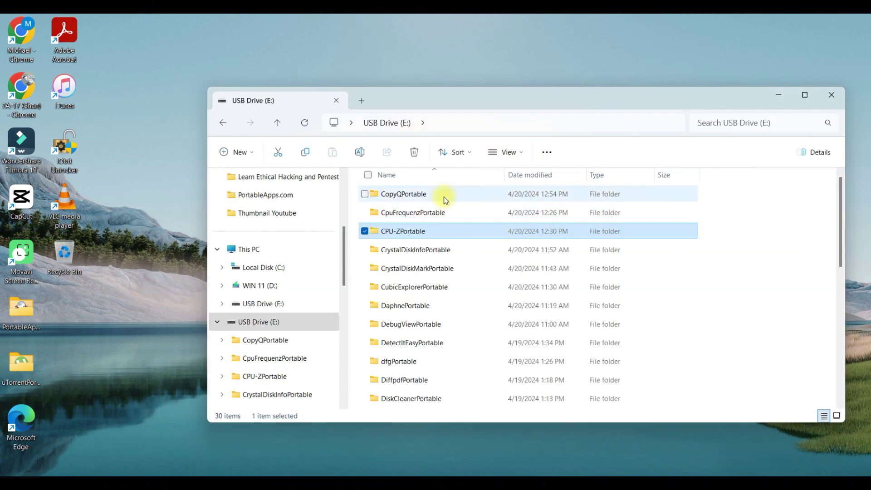
pyautogui.click(444, 196)
pyautogui.doubleClick(444, 195)
pyautogui.click(443, 251)
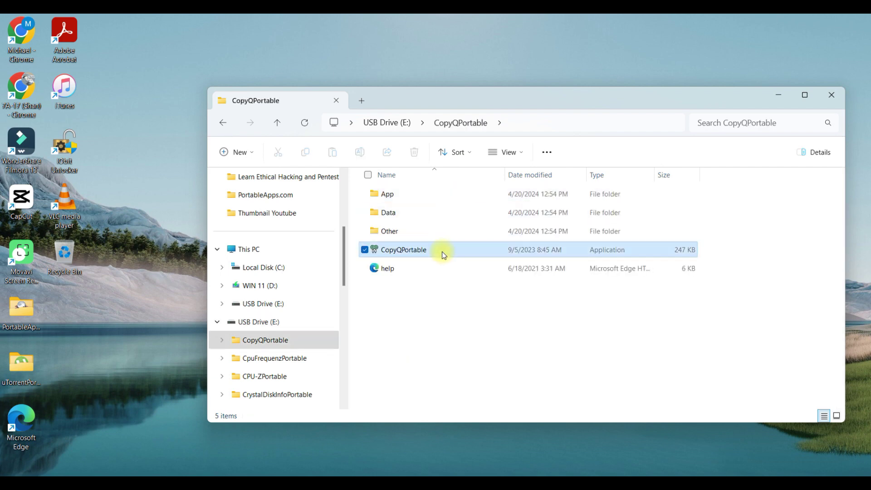
pyautogui.click(778, 93)
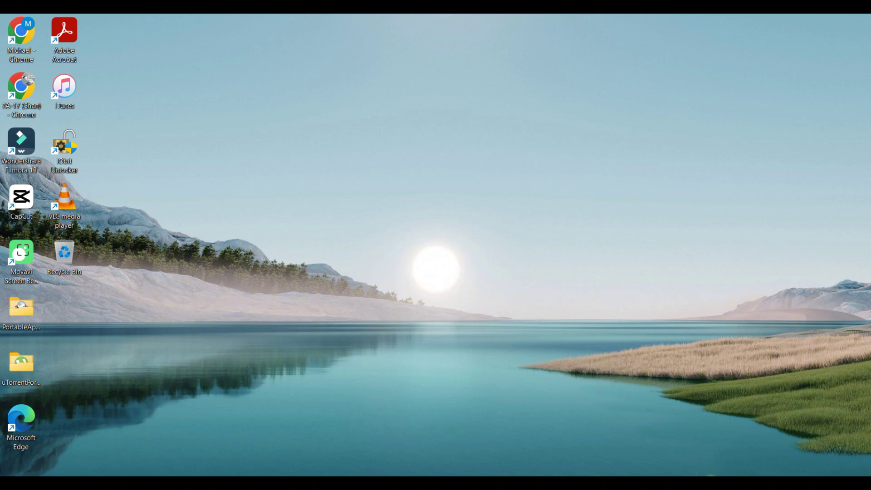
# Show the CopyQ main window from its system tray icon
pyautogui.click(676, 474)
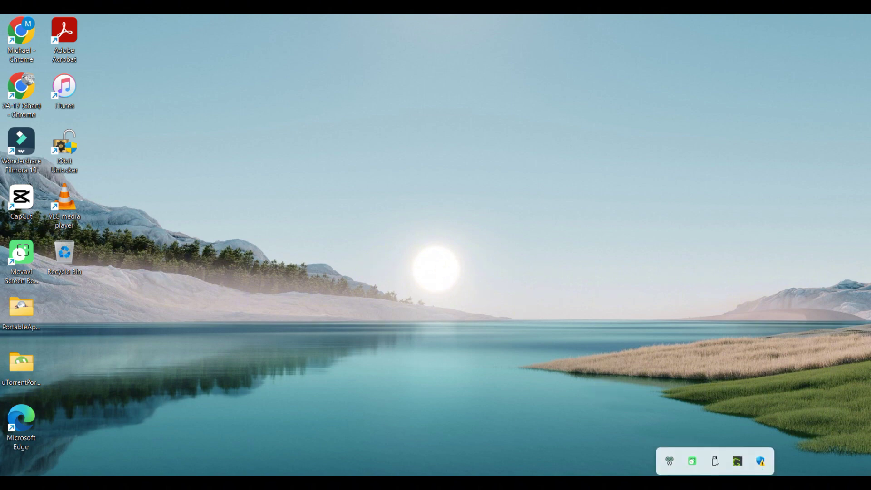
pyautogui.rightClick(671, 460)
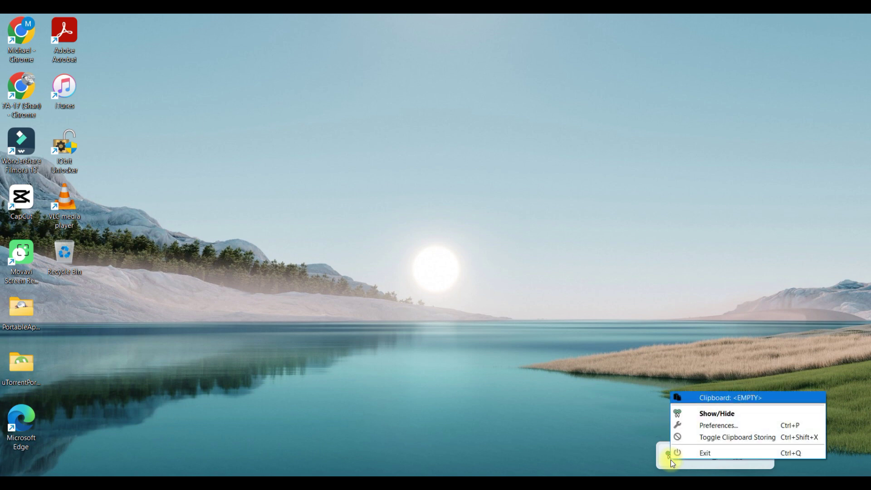
pyautogui.click(717, 414)
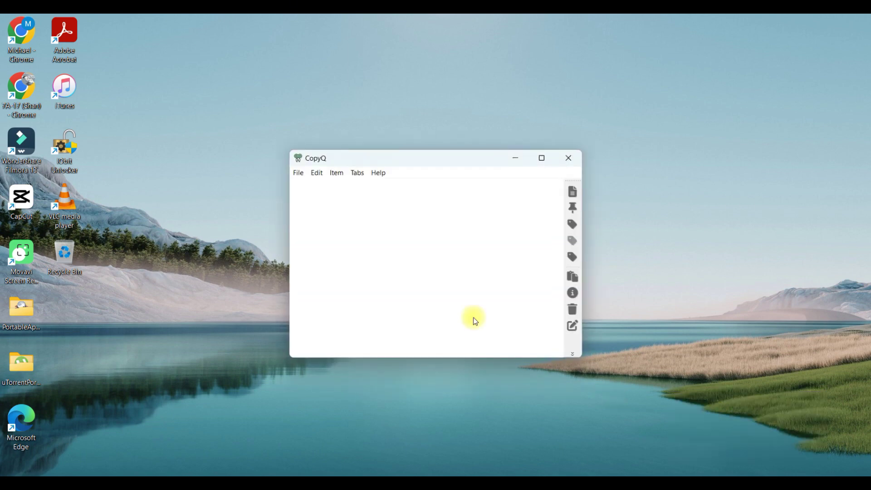
# Open CopyQ's online help and read its Basic Usage page from First Start through Basic Item Manipulation, then minimize the browser
pyautogui.click(384, 174)
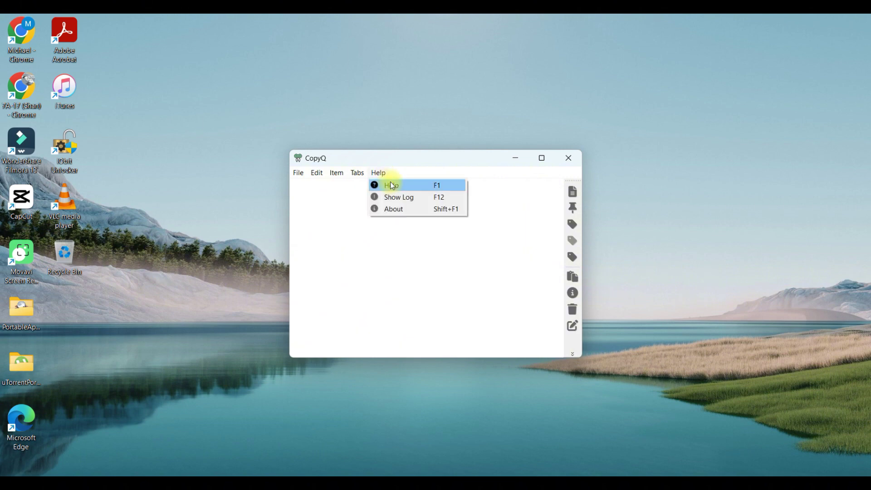
pyautogui.click(393, 186)
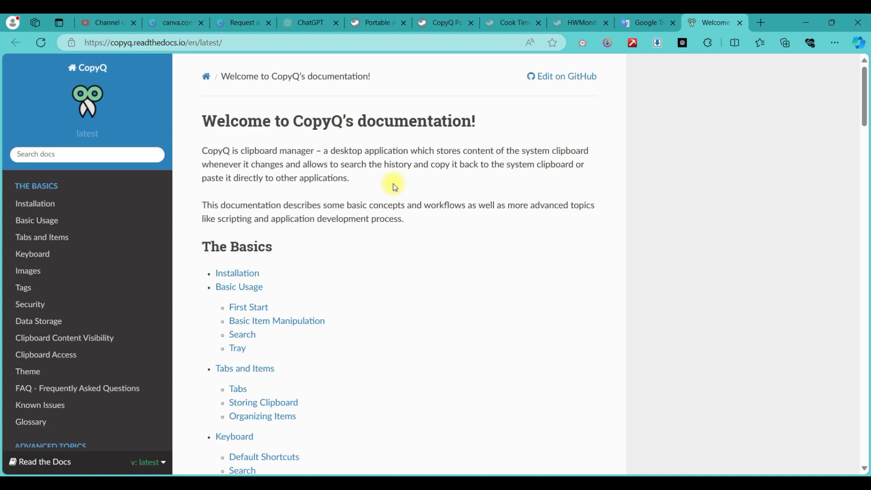
pyautogui.scroll(-3, 321, 177)
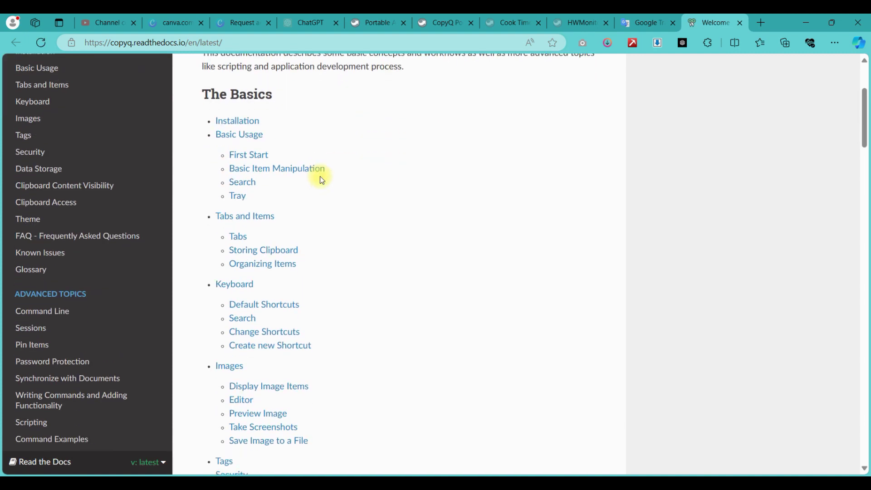
pyautogui.click(252, 136)
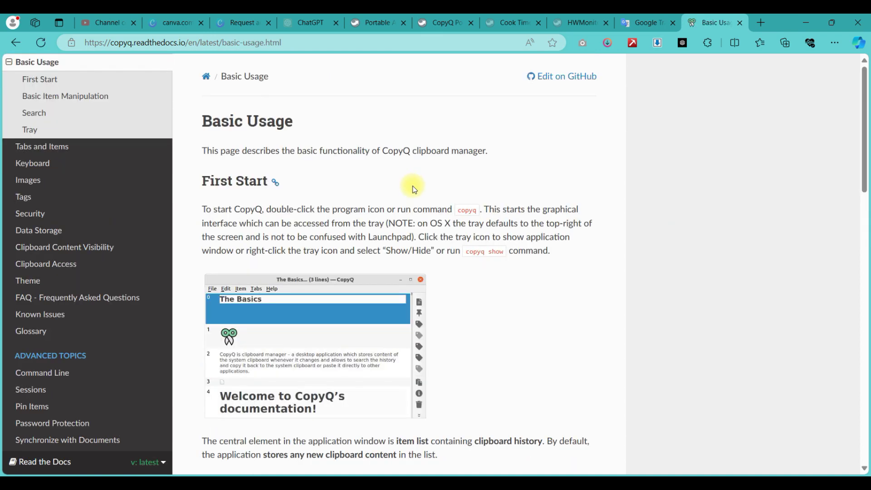
pyautogui.scroll(-2, 414, 186)
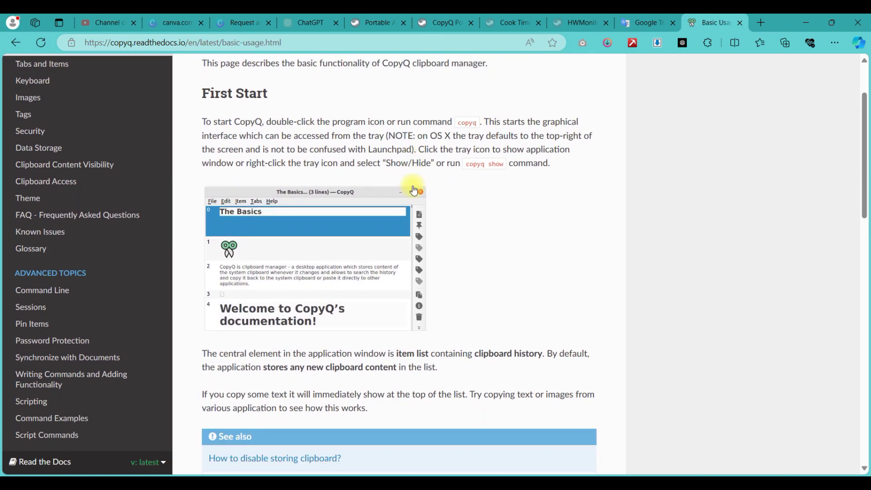
pyautogui.scroll(-1, 414, 190)
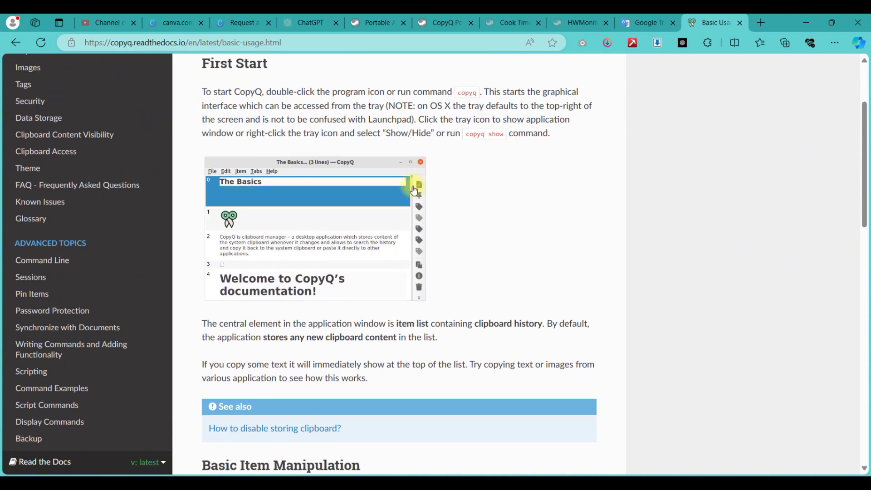
pyautogui.scroll(-6, 414, 190)
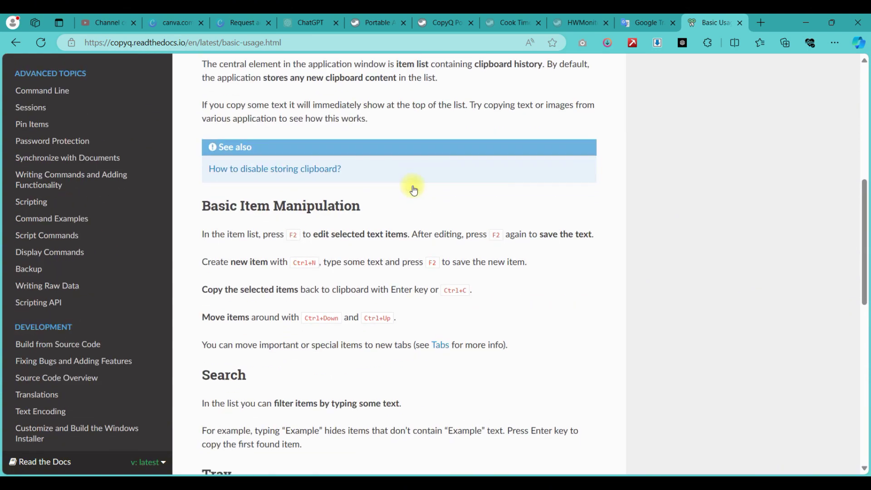
pyautogui.scroll(-2, 414, 191)
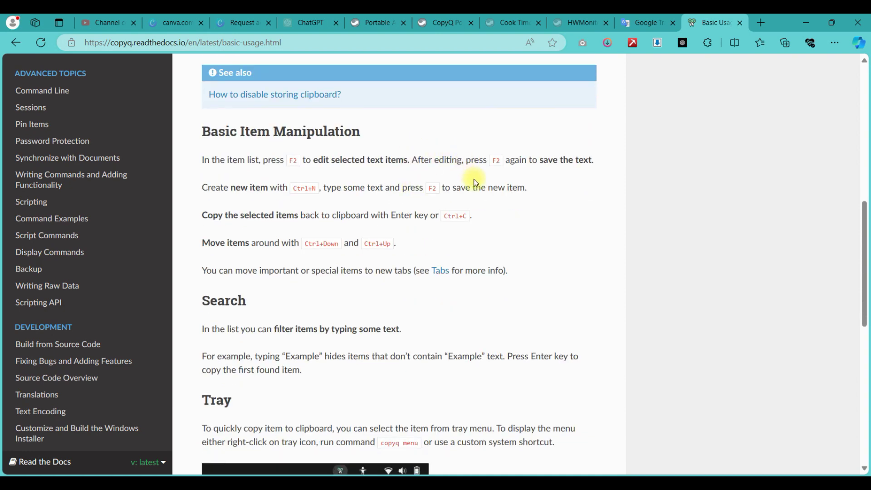
pyautogui.scroll(-1, 473, 178)
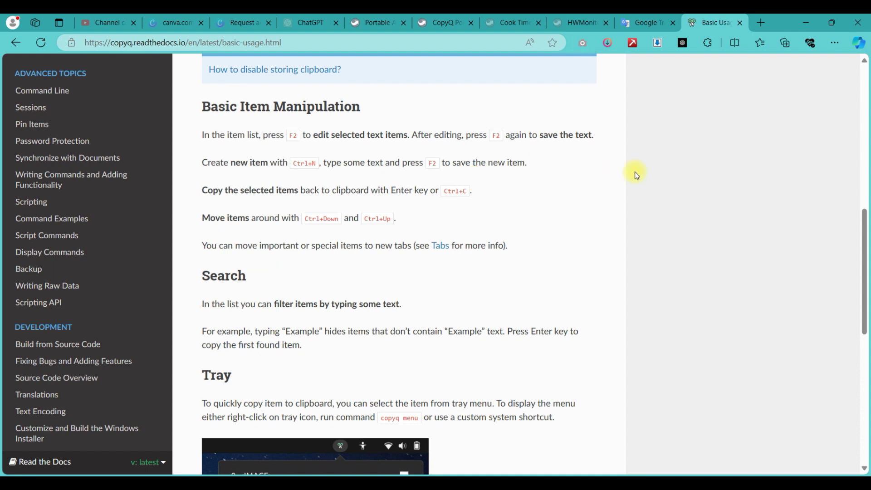
pyautogui.click(806, 22)
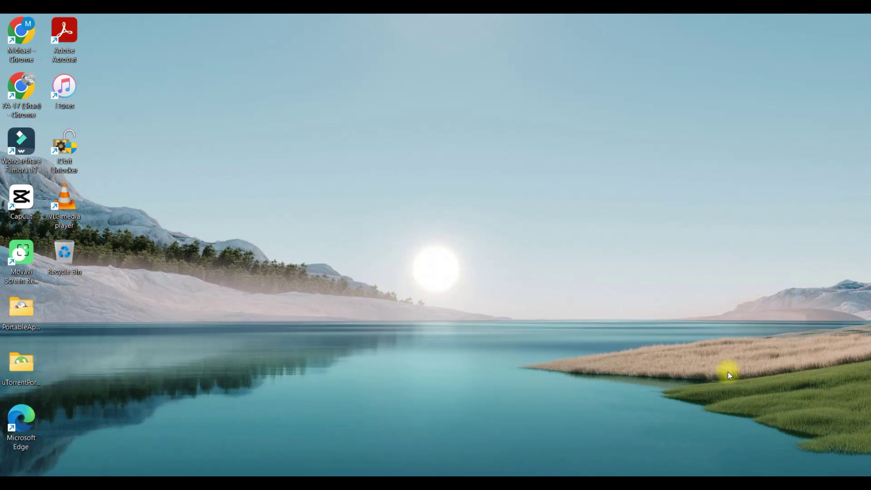
pyautogui.click(701, 475)
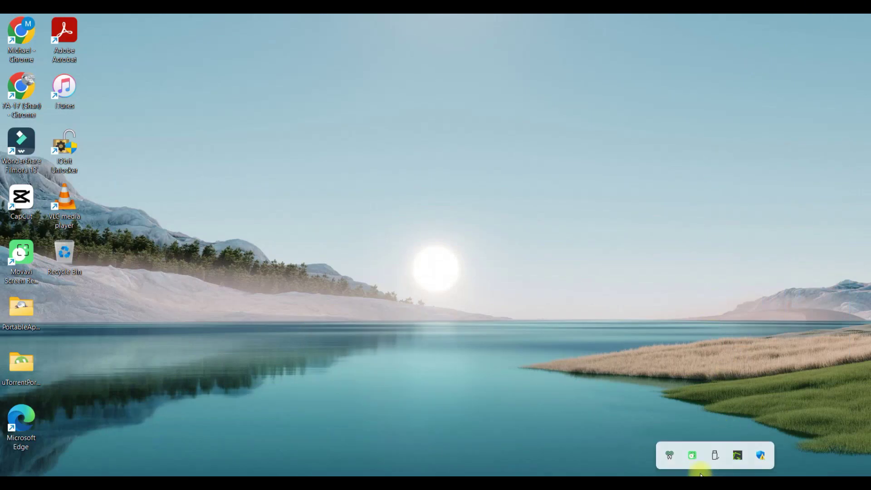
pyautogui.click(671, 455)
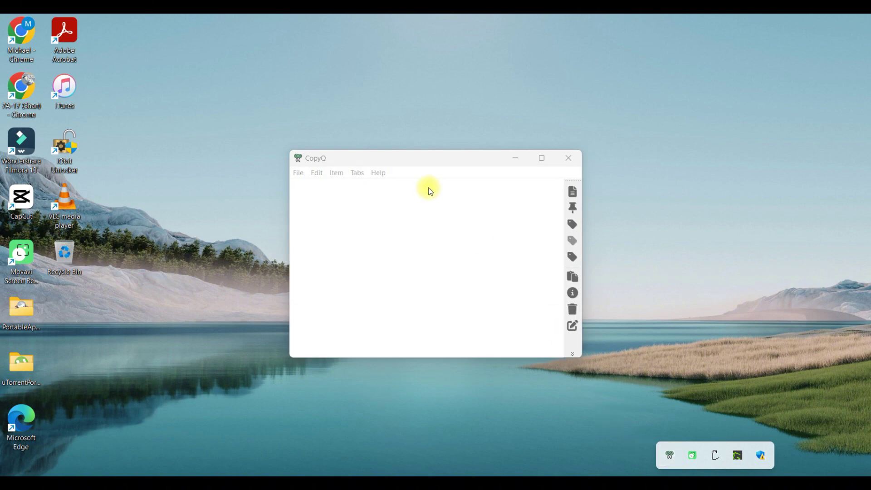
pyautogui.press('Escape')
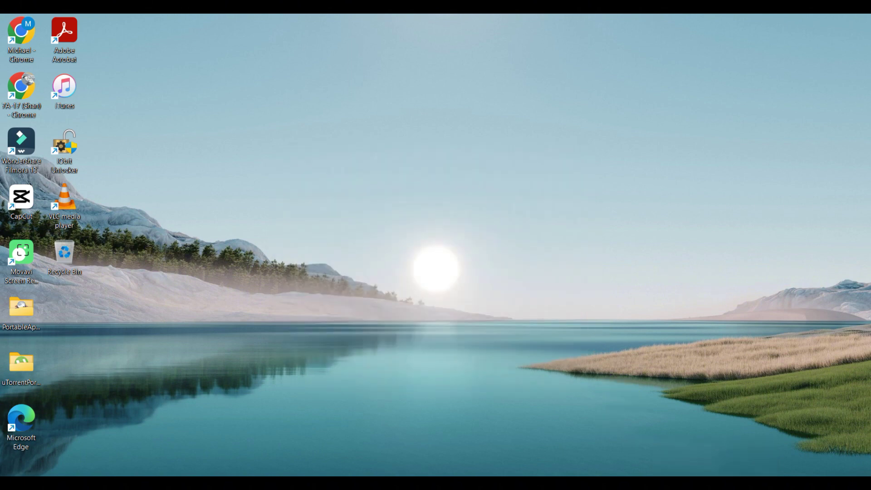
# Bring back the CopyQ window from the system tray and view its About information through to the end
pyautogui.click(701, 475)
pyautogui.click(671, 455)
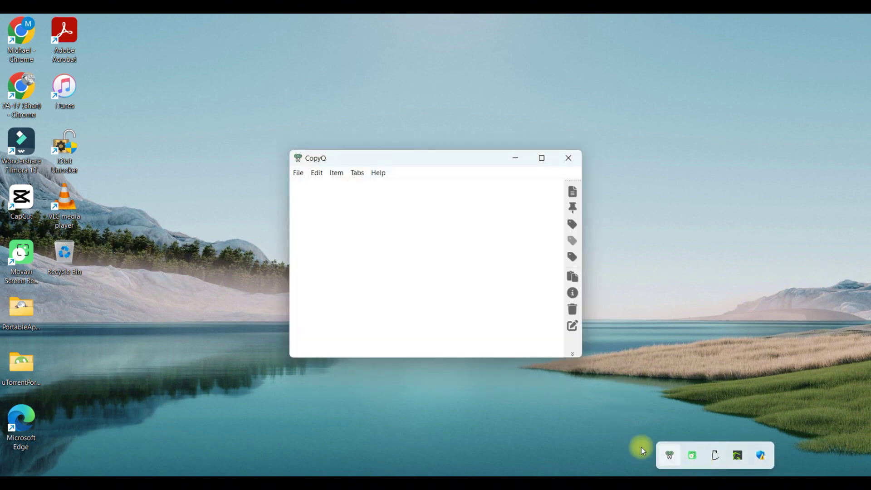
pyautogui.click(376, 173)
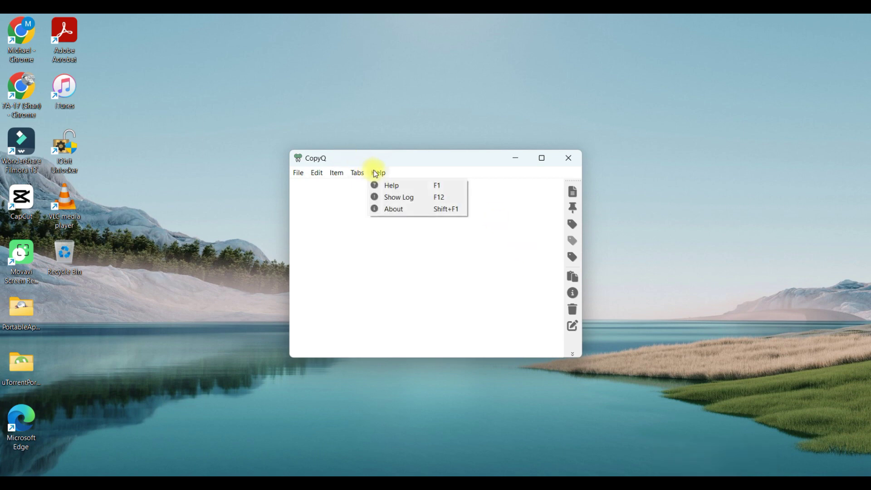
pyautogui.click(390, 209)
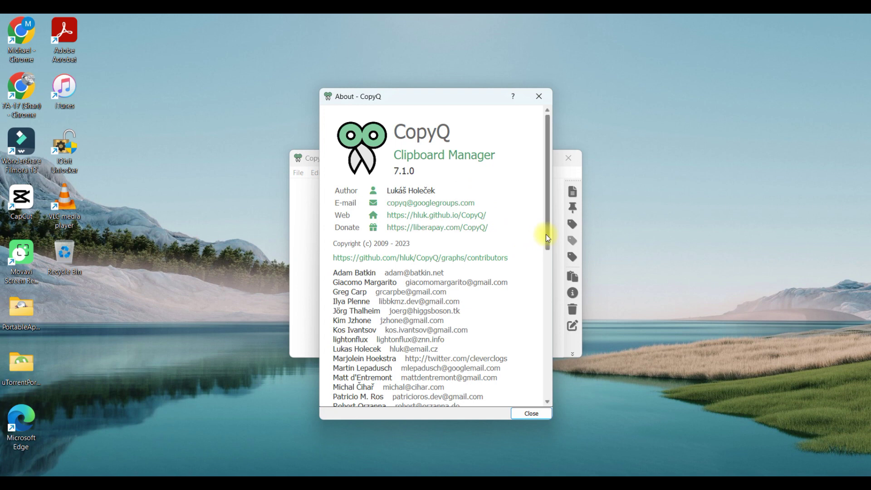
pyautogui.moveTo(546, 234); pyautogui.dragTo(546, 392)
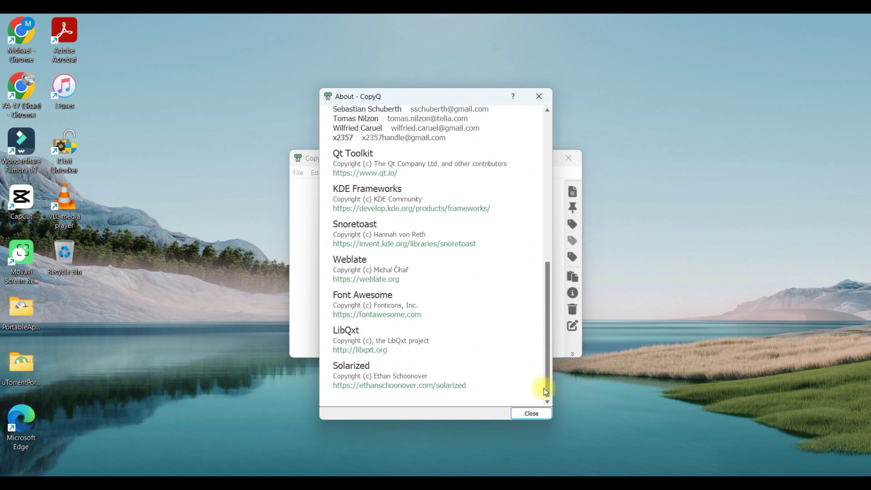
# Close the About information and review CopyQ's available tab commands and item commands
pyautogui.click(531, 414)
pyautogui.click(366, 178)
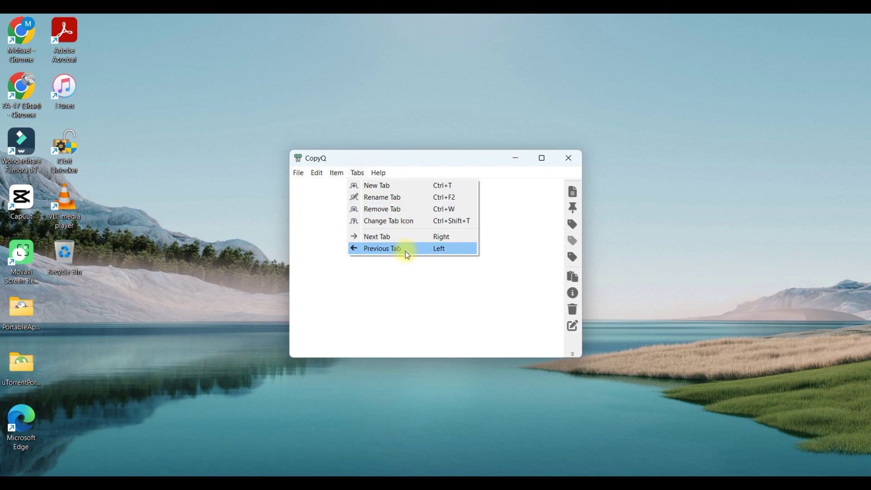
pyautogui.moveTo(337, 173)
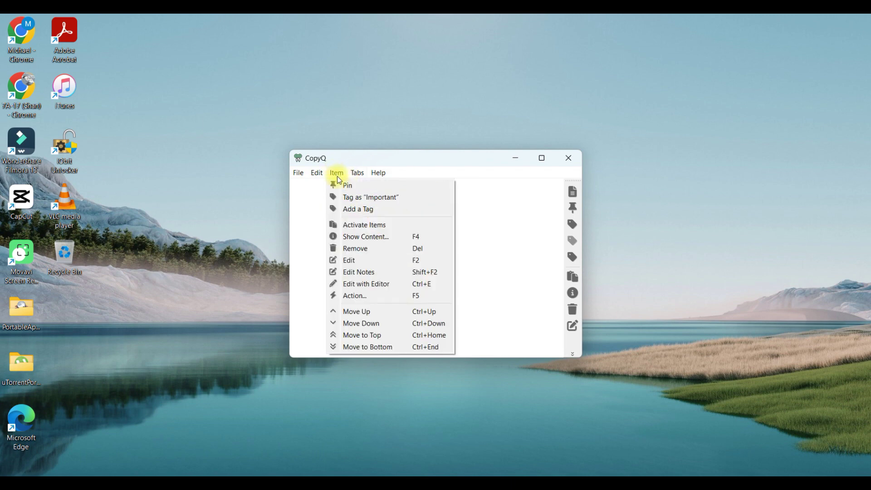
pyautogui.press('Down')
pyautogui.press('Down')
pyautogui.press('Down')
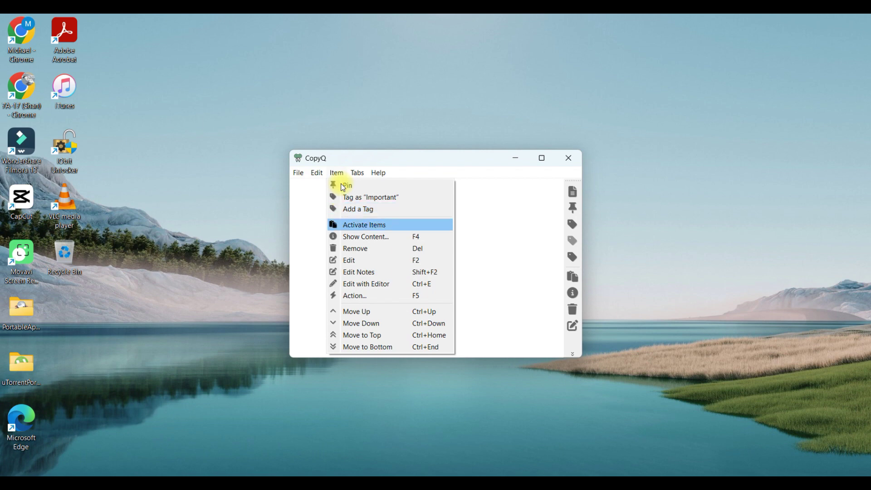
pyautogui.press('Up')
pyautogui.press('Down')
pyautogui.press('Down')
pyautogui.press('Down')
pyautogui.press('Down')
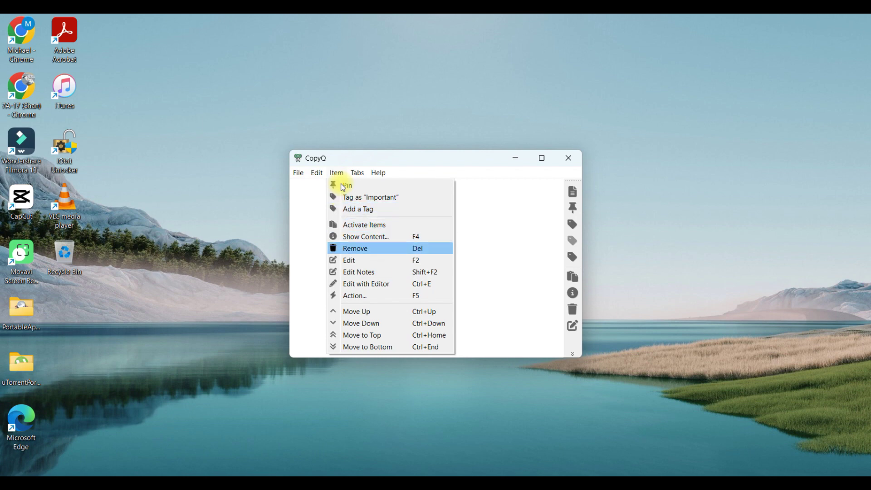
pyautogui.press('Down')
pyautogui.press('Down')
pyautogui.press('Down')
pyautogui.press('Down')
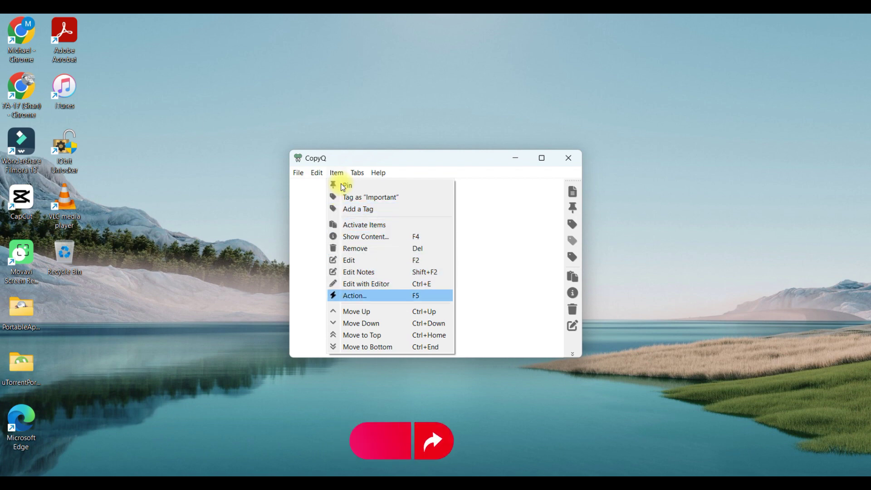
pyautogui.press('Down')
pyautogui.press('Down')
pyautogui.press('Down')
# Review CopyQ's editing commands from Find through Copy Selected Items
pyautogui.press('Left')
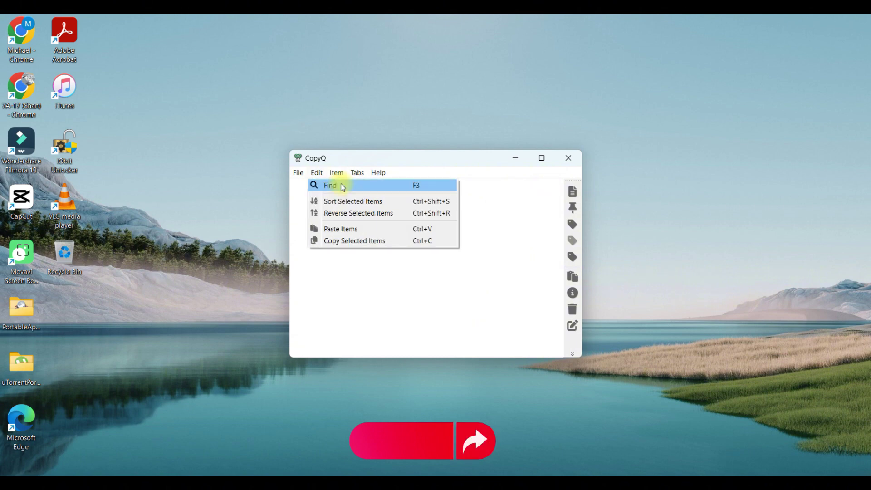
pyautogui.press('Down')
pyautogui.press('Down')
pyautogui.press('Down')
pyautogui.press('Down')
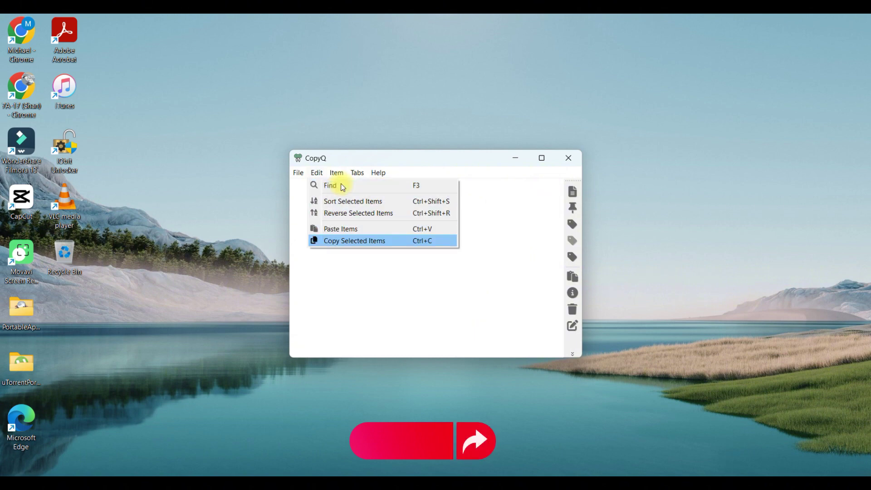
# Open CopyQ's Preferences and review the General, Layout, History, Tray, Notifications, Tabs and Items settings
pyautogui.press('Left')
pyautogui.press('Down')
pyautogui.press('Down')
pyautogui.press('Down')
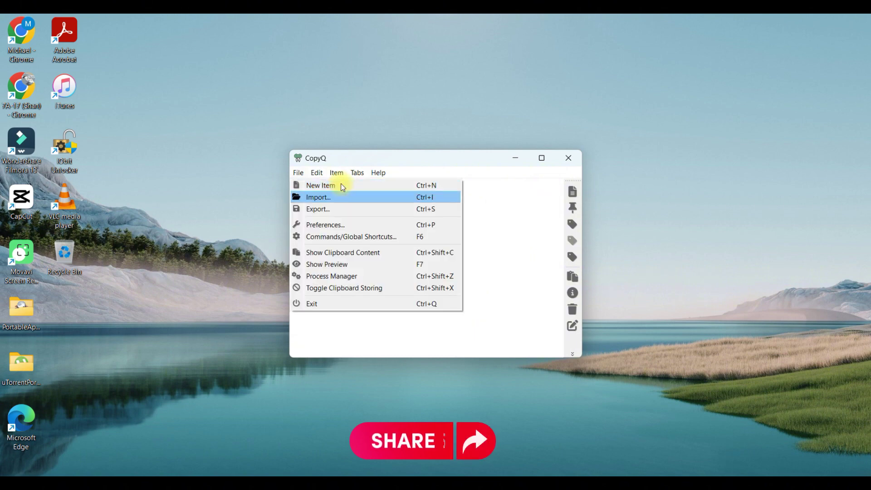
pyautogui.press('Return')
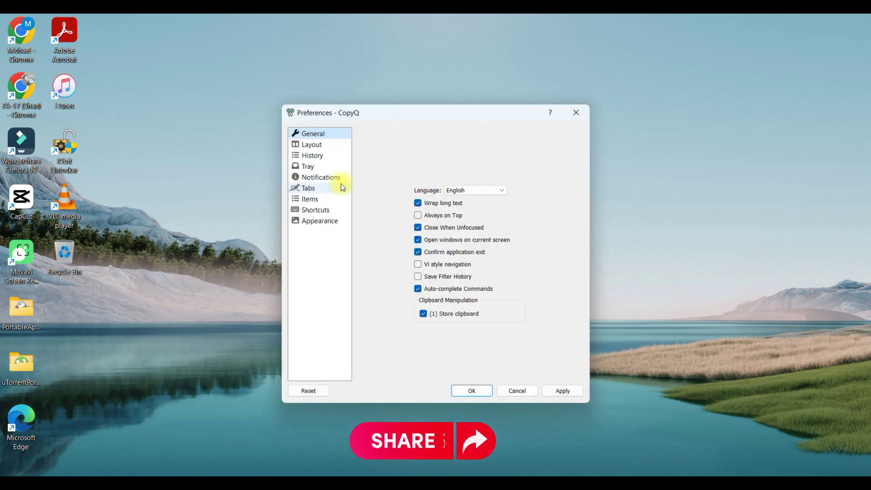
pyautogui.click(323, 148)
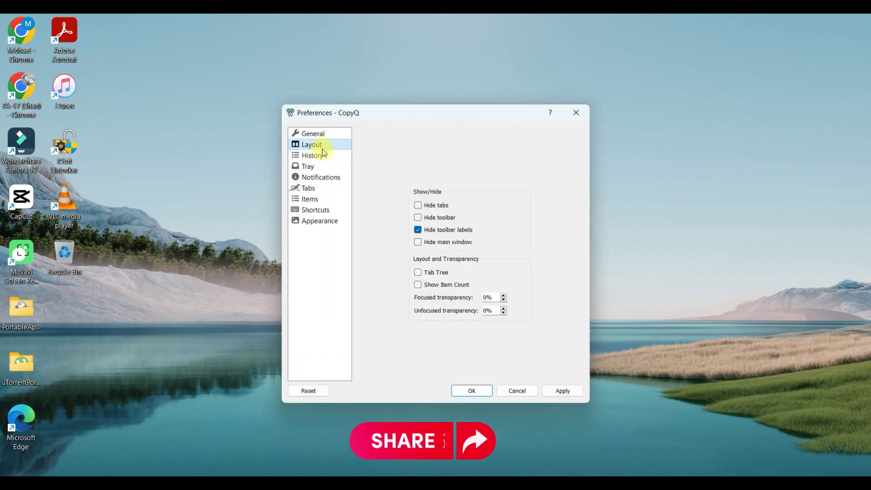
pyautogui.press('Down')
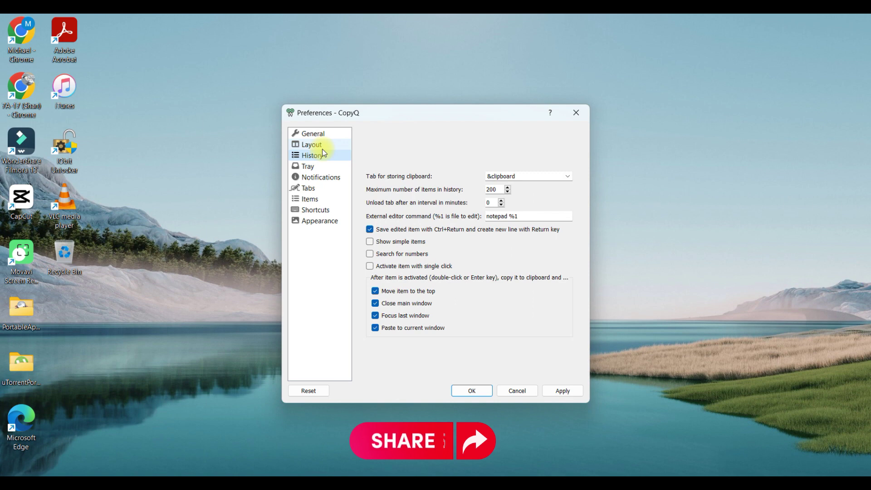
pyautogui.press('Down')
pyautogui.press('Down')
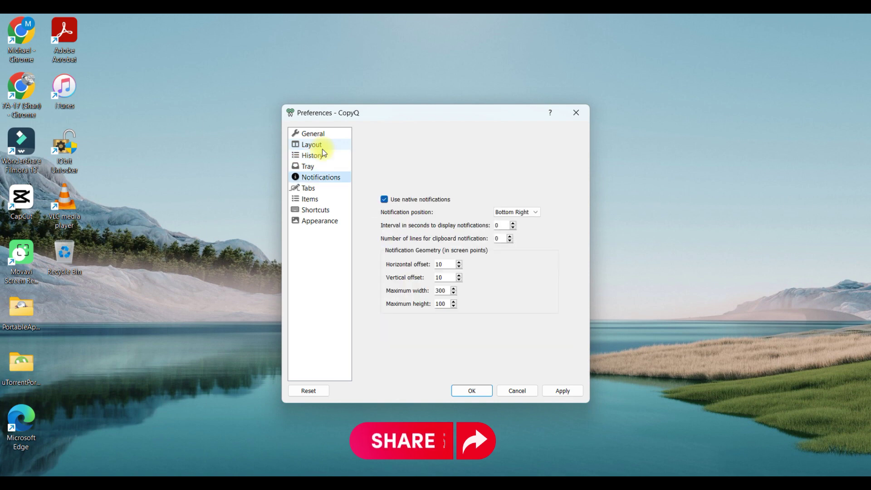
pyautogui.press('Down')
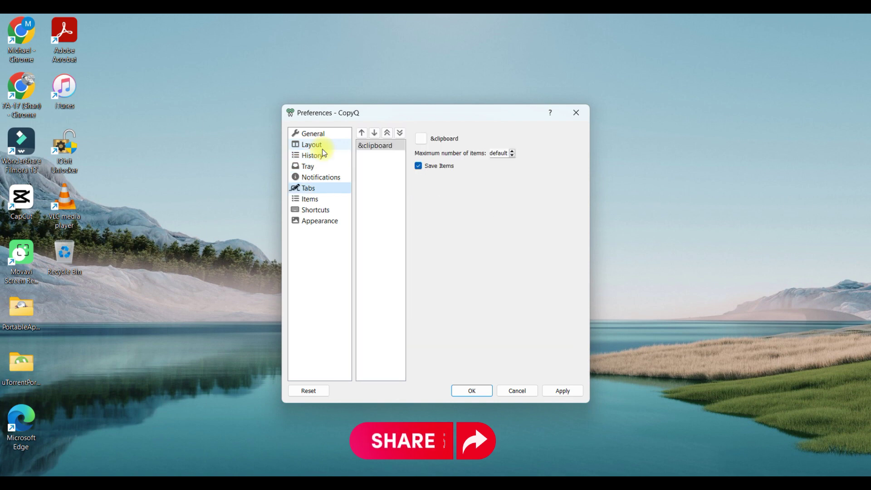
pyautogui.press('Down')
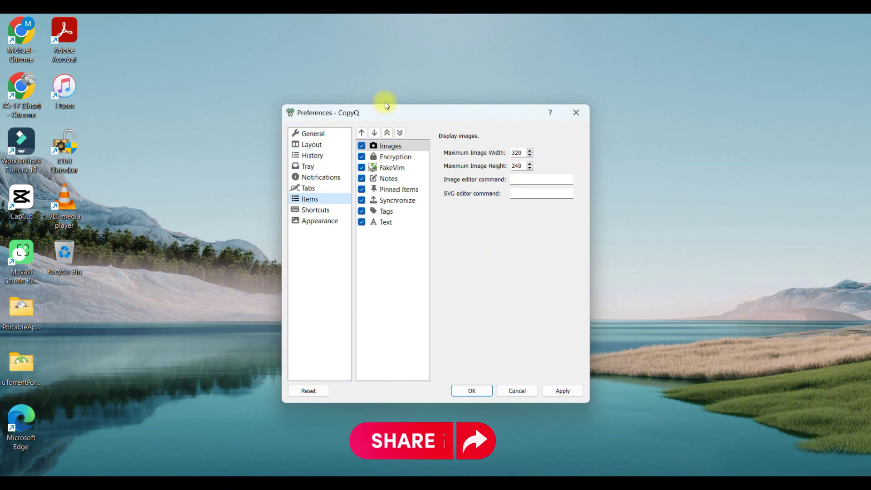
# Examine the item plugin settings one by one, from Encryption and FakeVim through Tags and Text
pyautogui.click(397, 157)
pyautogui.click(401, 168)
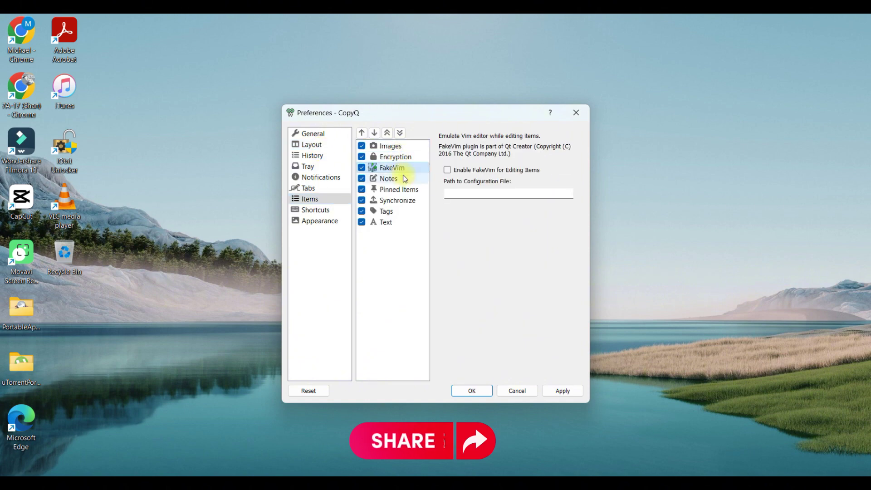
pyautogui.click(403, 179)
pyautogui.click(407, 190)
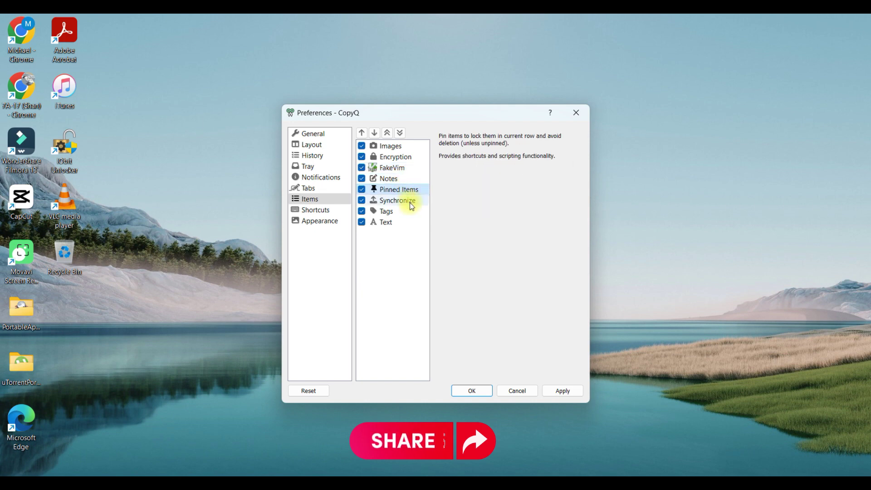
pyautogui.click(407, 200)
pyautogui.click(393, 211)
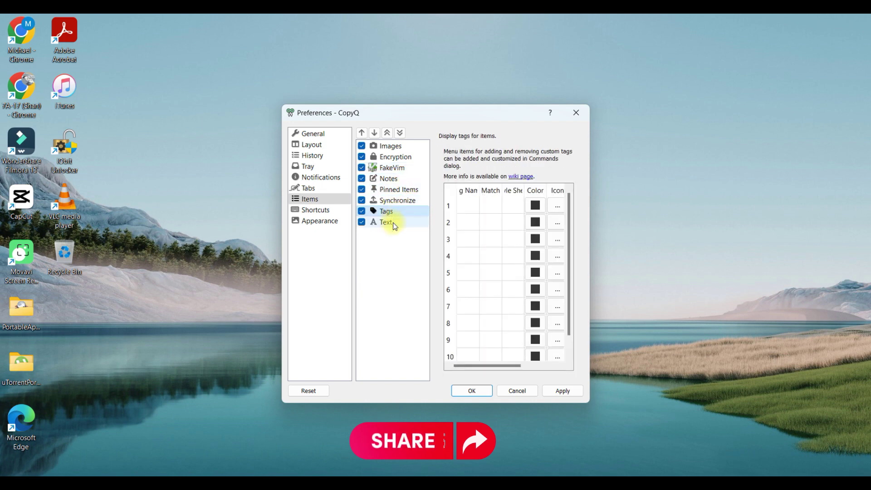
pyautogui.click(393, 222)
# Review the Shortcuts and Appearance settings, including the whole appearance preview, and cancel the Preferences
pyautogui.click(322, 211)
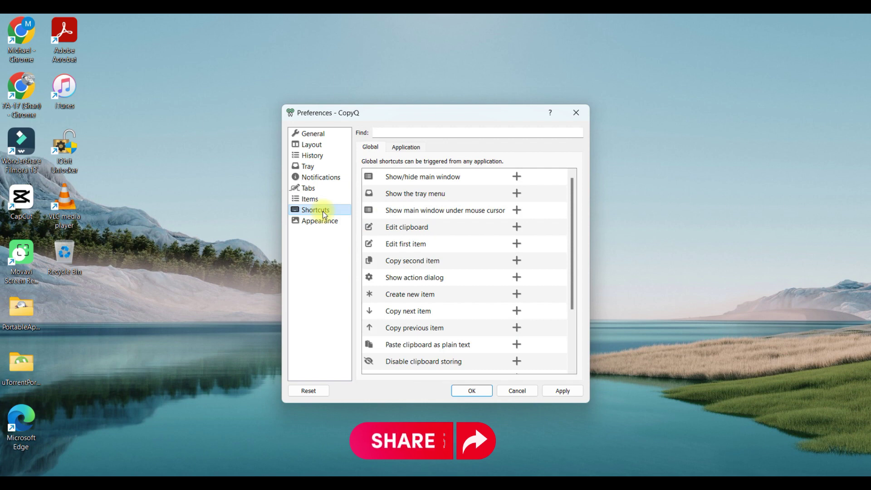
pyautogui.click(320, 221)
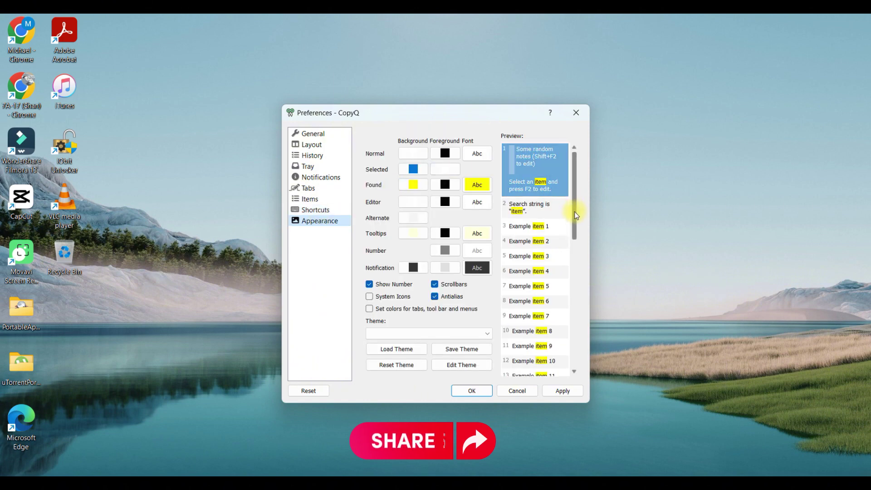
pyautogui.moveTo(575, 215); pyautogui.dragTo(571, 306)
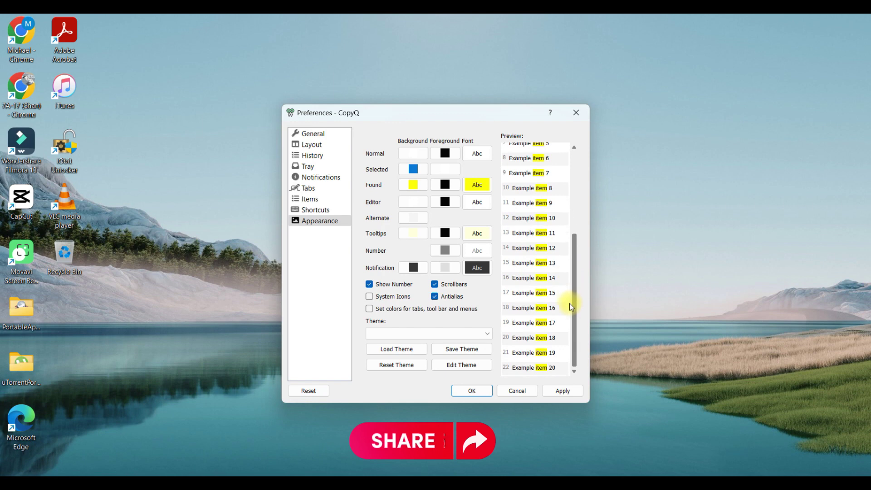
pyautogui.click(515, 391)
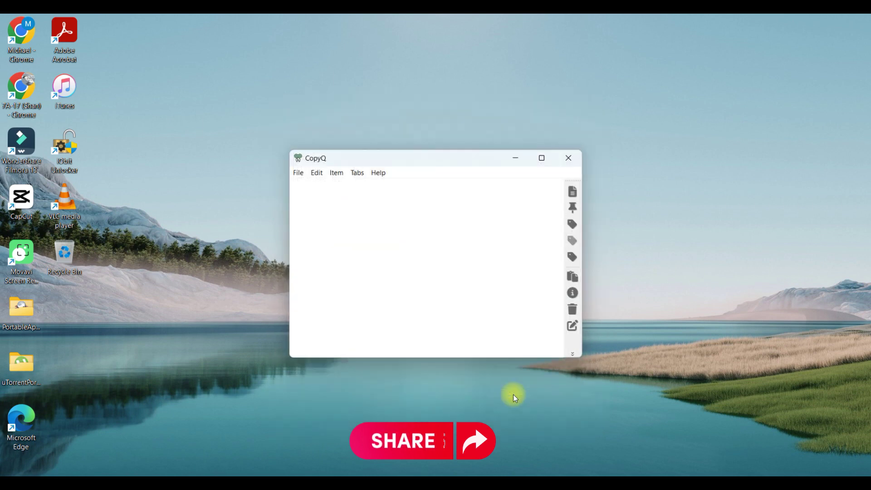
# Open Commands/Global Shortcuts, view the command definitions from Unpin through Clear all tags, and close the dialog
pyautogui.click(301, 175)
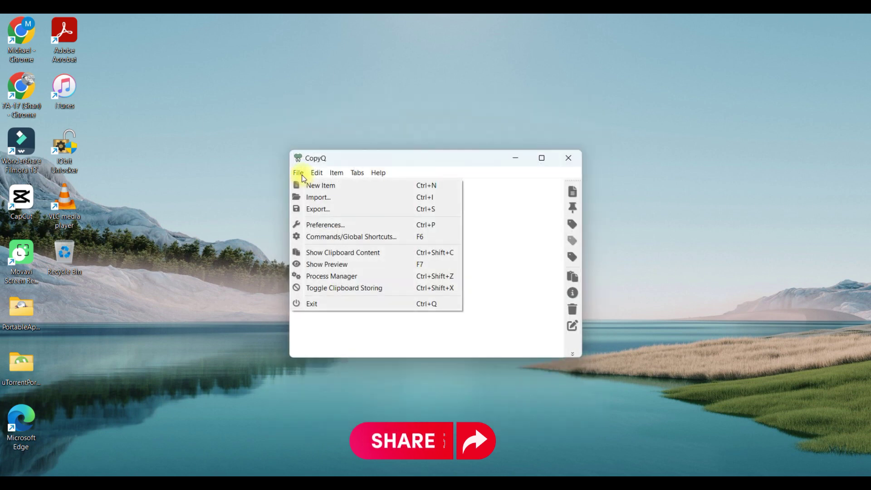
pyautogui.click(336, 237)
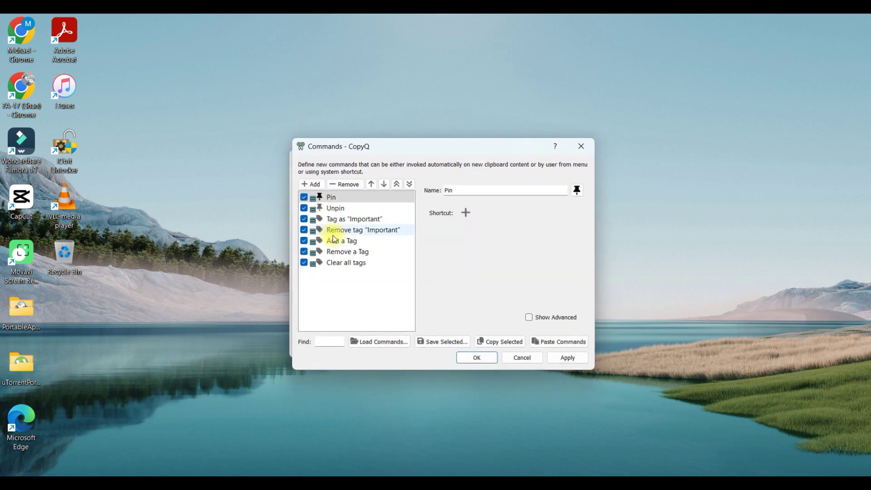
pyautogui.click(345, 213)
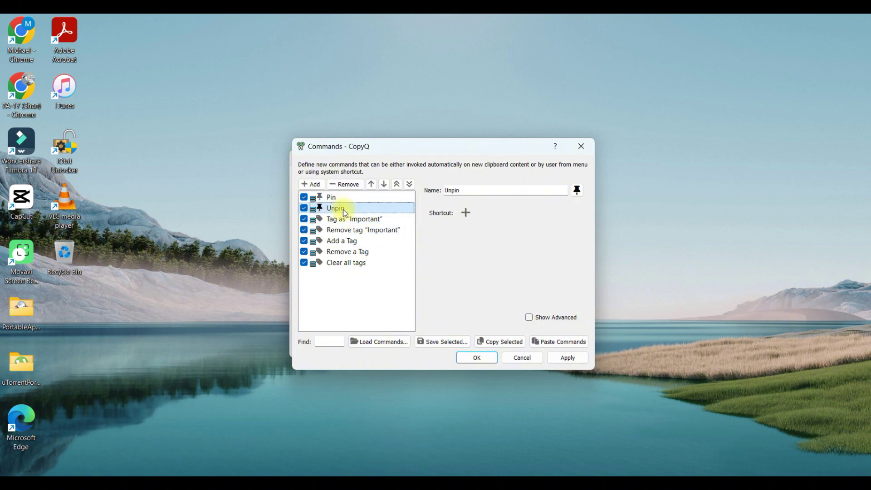
pyautogui.press('Down')
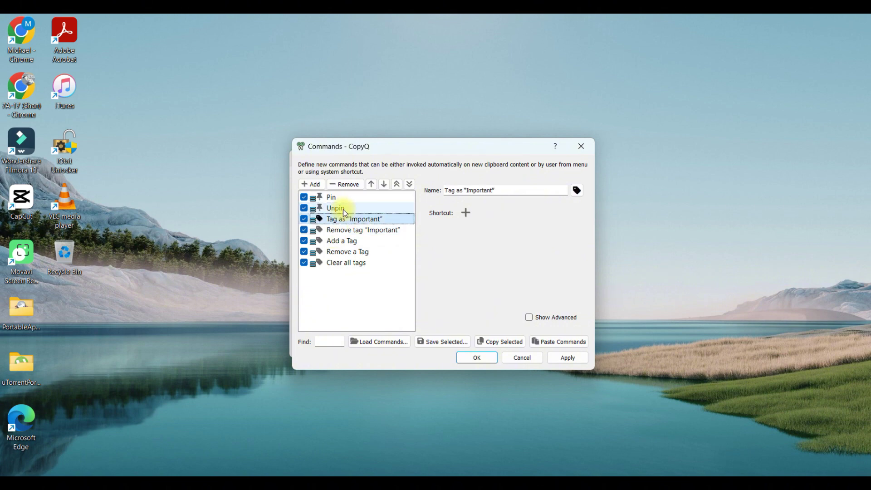
pyautogui.press('Down')
pyautogui.press('Down')
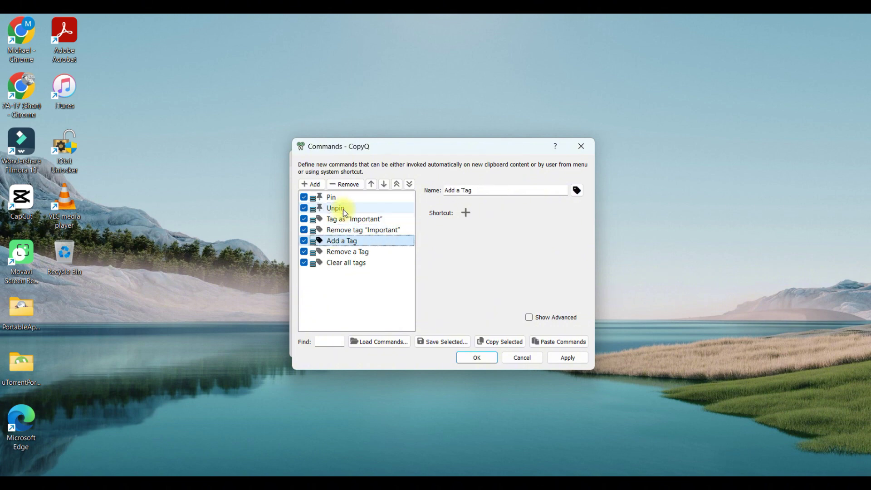
pyautogui.press('Down')
pyautogui.press('Down')
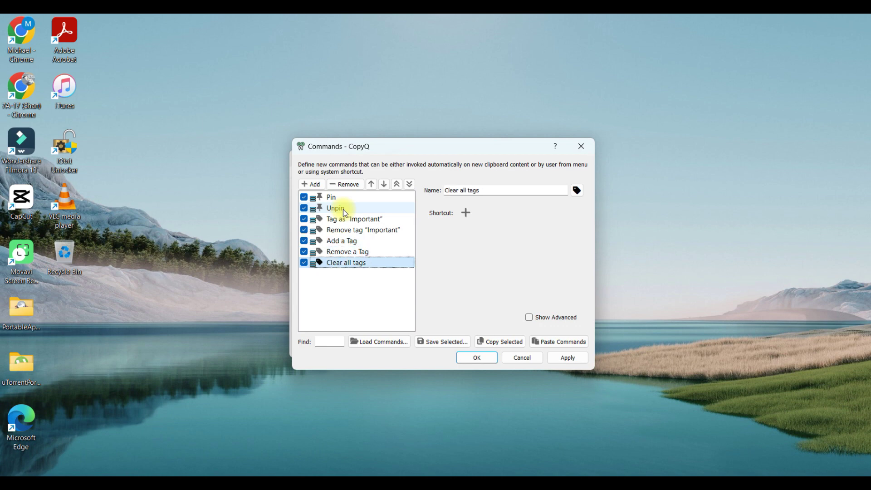
pyautogui.click(587, 154)
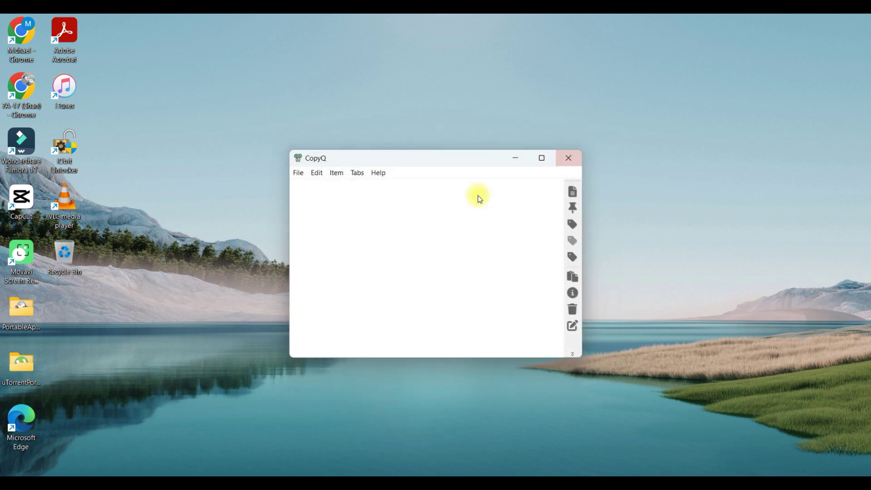
pyautogui.click(299, 173)
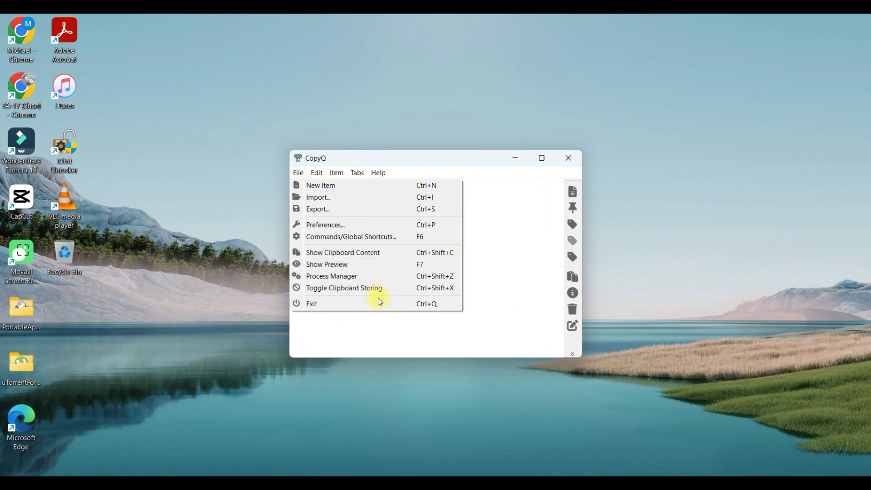
pyautogui.click(539, 214)
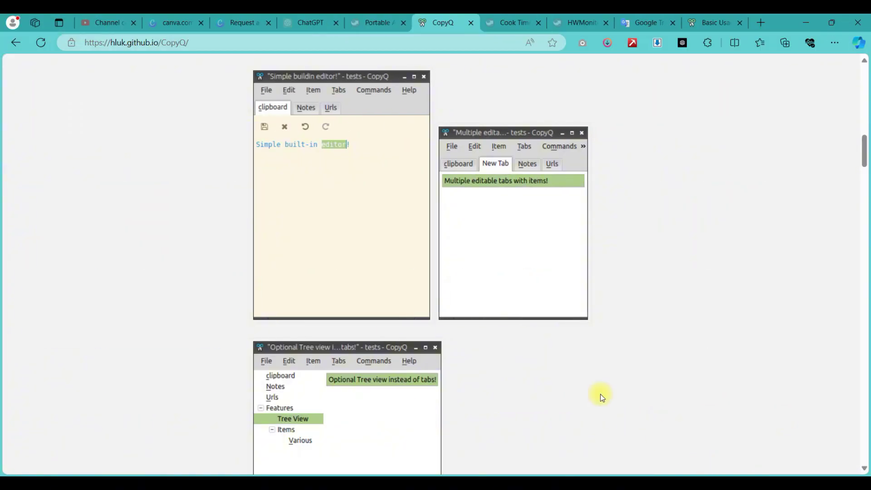
# Copy the address of the CopyQ web page in the browser, and view the stored clipboard item in CopyQ
pyautogui.click(482, 41)
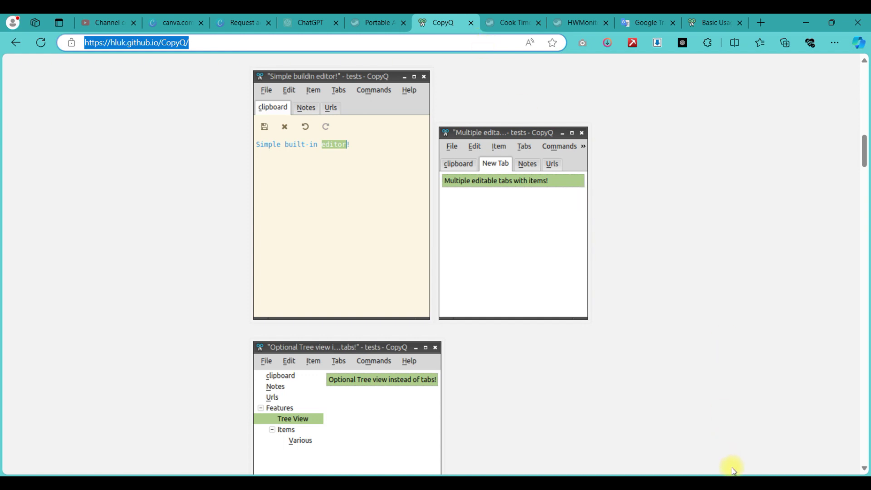
pyautogui.click(715, 475)
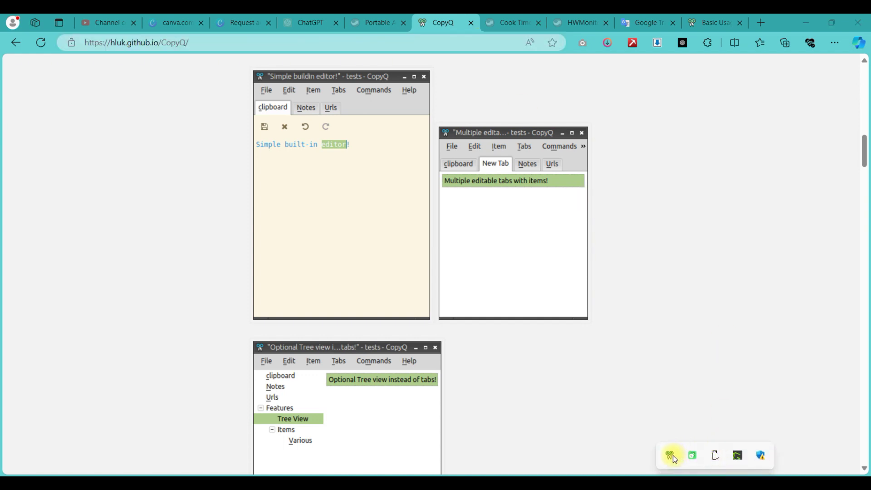
pyautogui.click(670, 455)
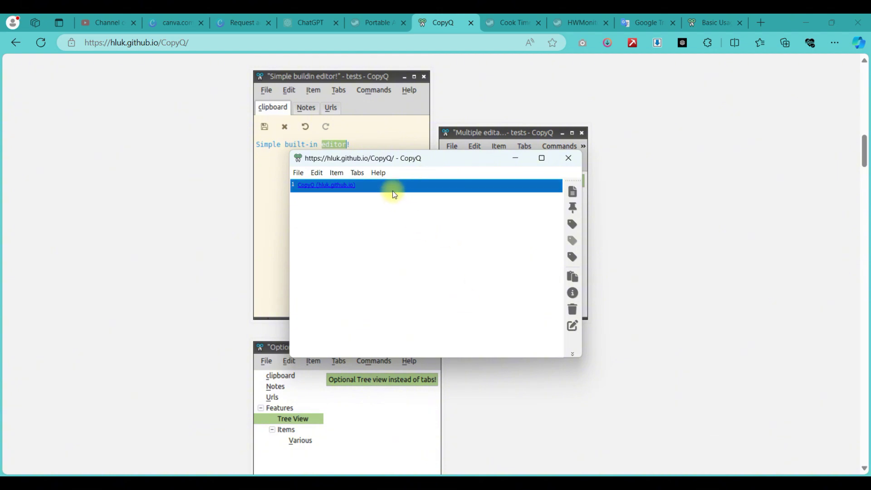
pyautogui.click(388, 229)
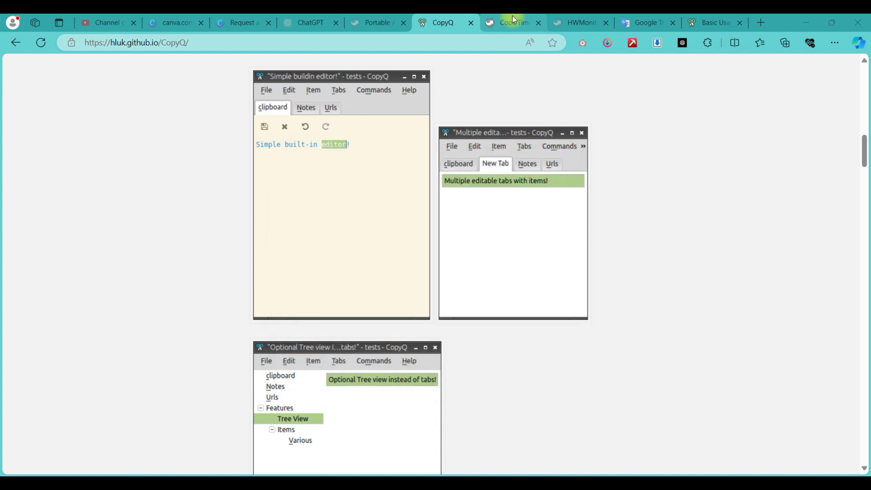
# Capture a rectangular screenshot of the whole Cook Timer Portable page in the browser
pyautogui.click(513, 16)
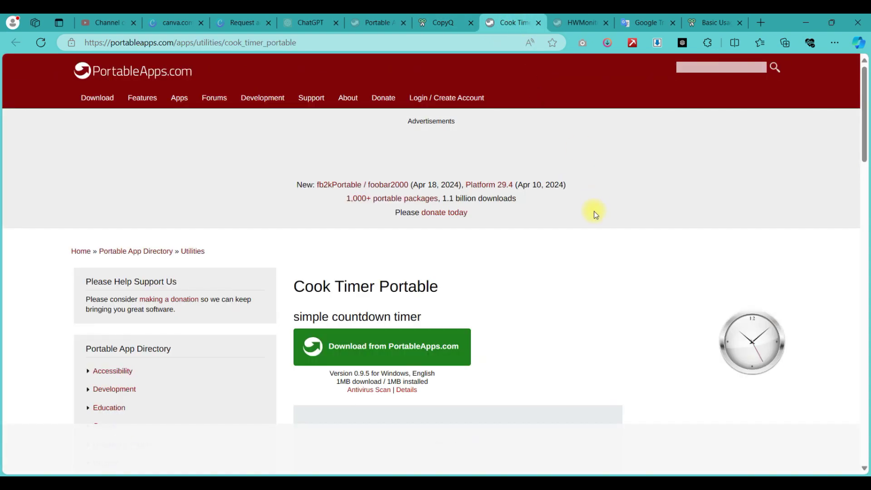
pyautogui.press('super+shift+s')
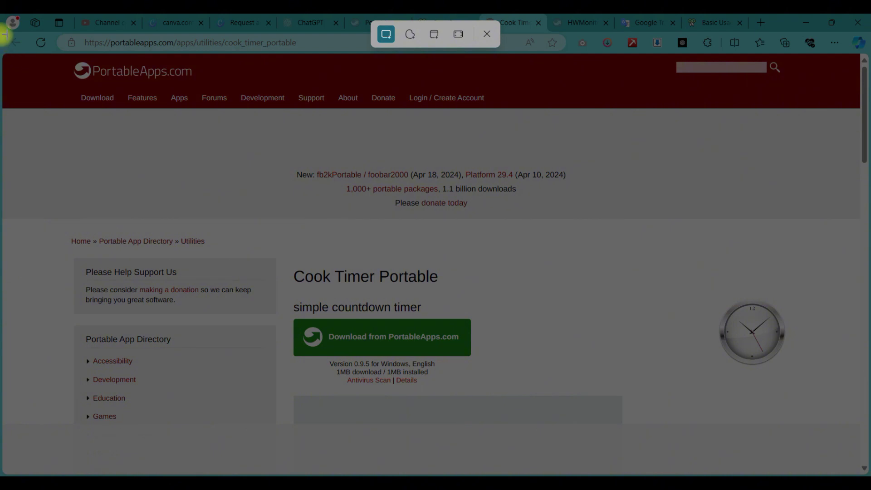
pyautogui.moveTo(2, 35); pyautogui.dragTo(860, 471)
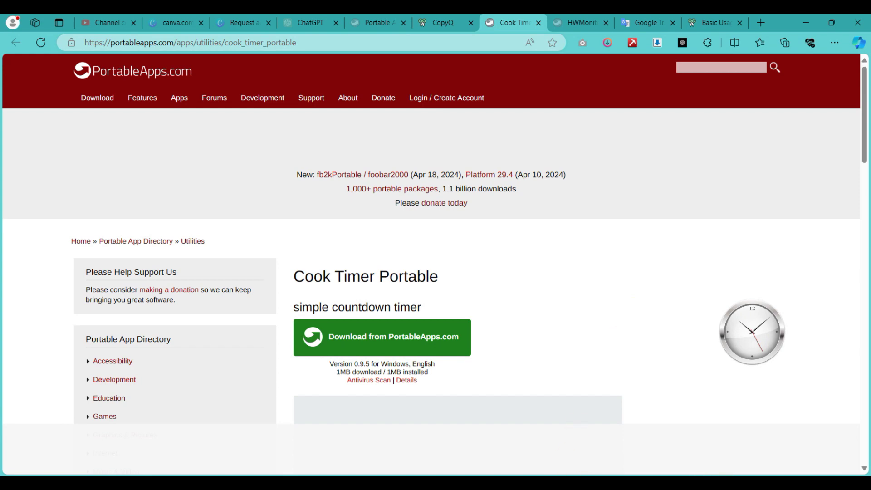
# Open CopyQ to view the stored screenshot in the maximized window, and minimize it again
pyautogui.click(670, 456)
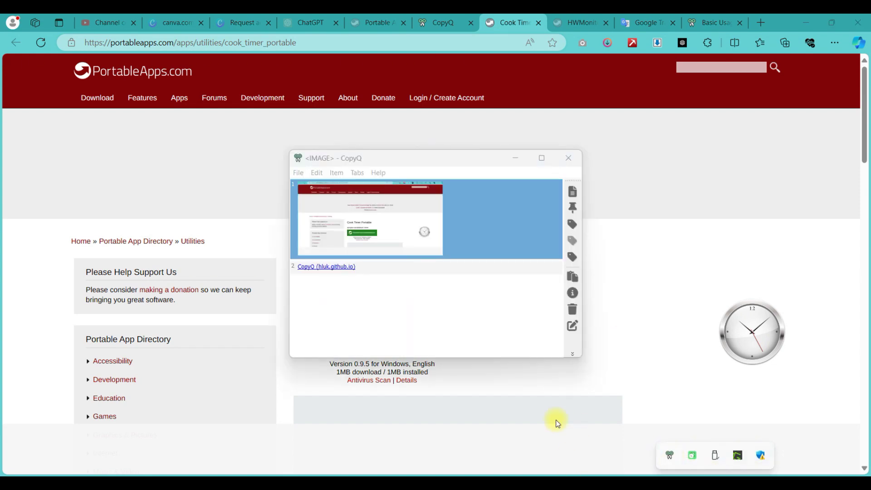
pyautogui.press('Escape')
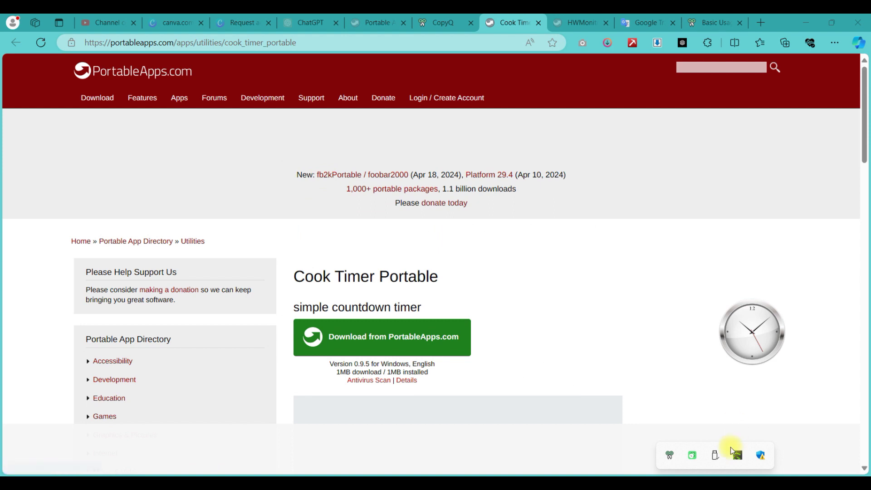
pyautogui.click(673, 457)
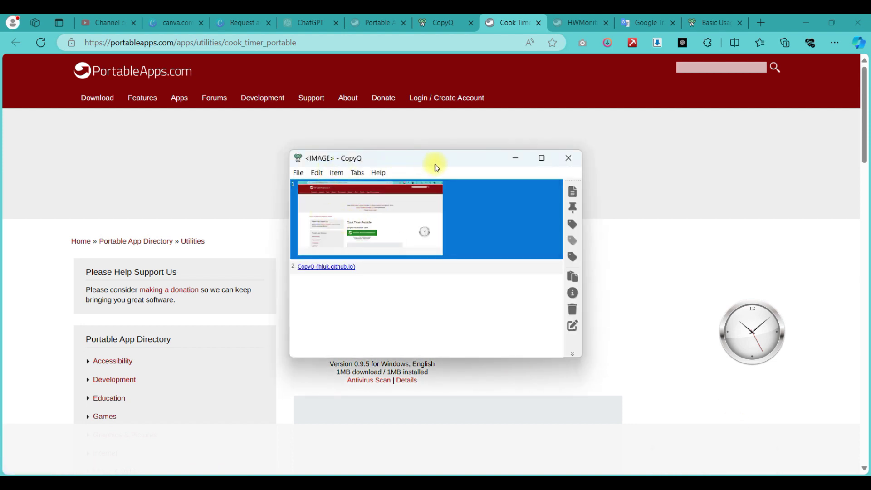
pyautogui.click(542, 158)
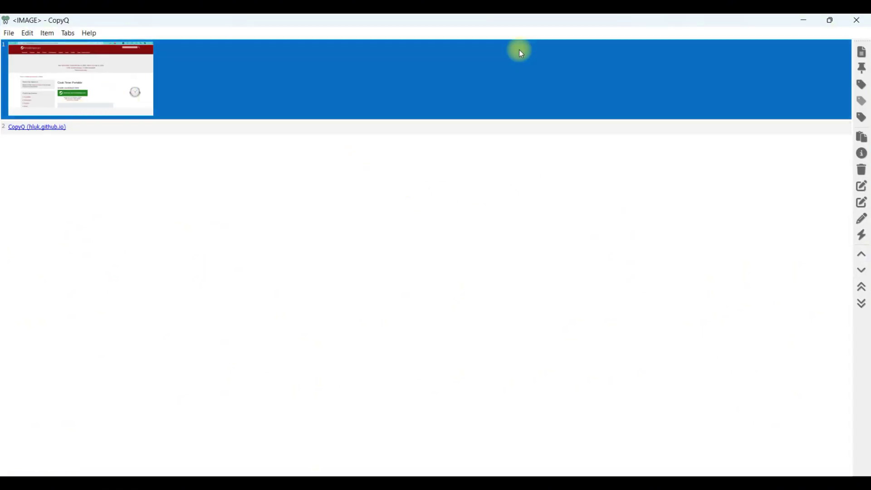
pyautogui.click(803, 20)
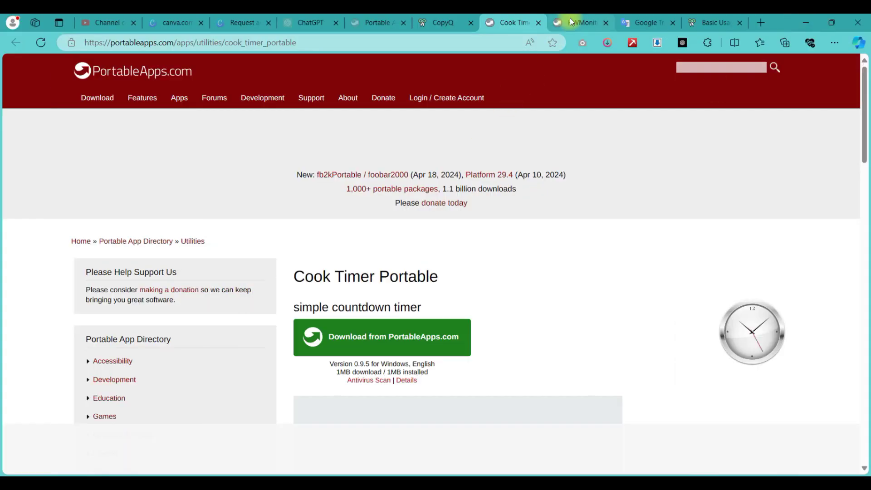
# Copy the Description heading and paragraph from the Cook Timer page, and view the stored clipboard item in CopyQ
pyautogui.moveTo(573, 21)
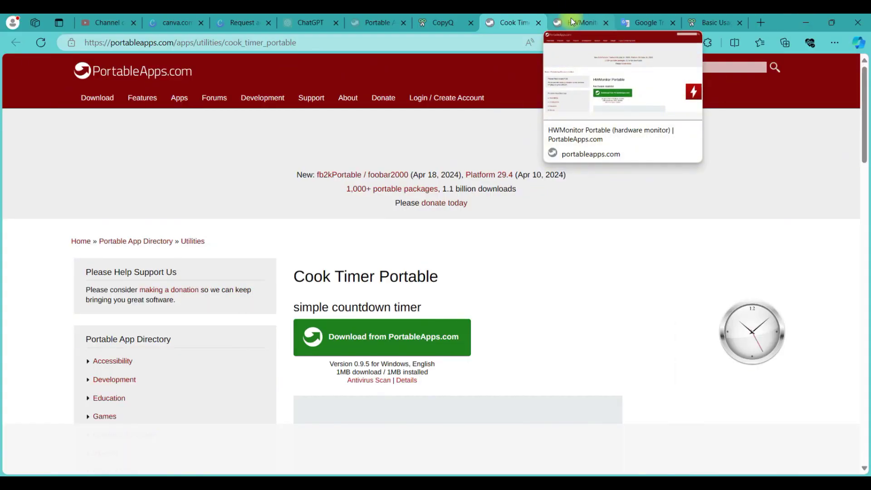
pyautogui.scroll(-15, 491, 220)
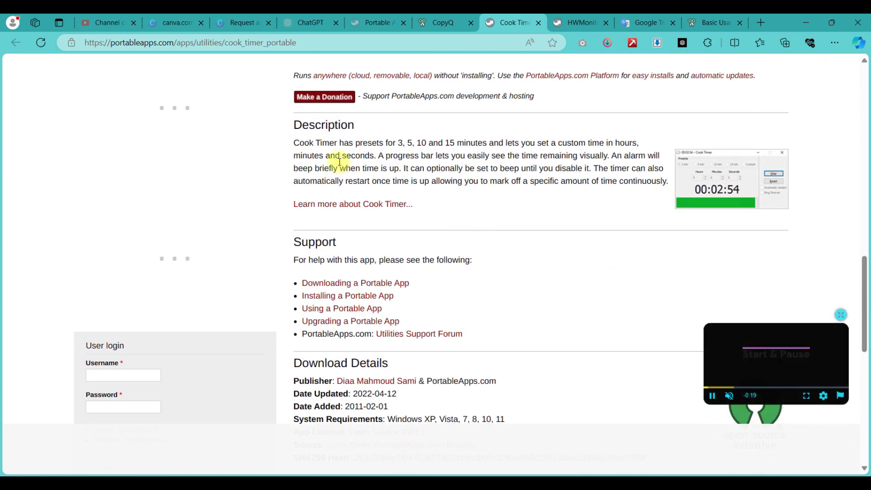
pyautogui.moveTo(294, 124); pyautogui.dragTo(667, 181)
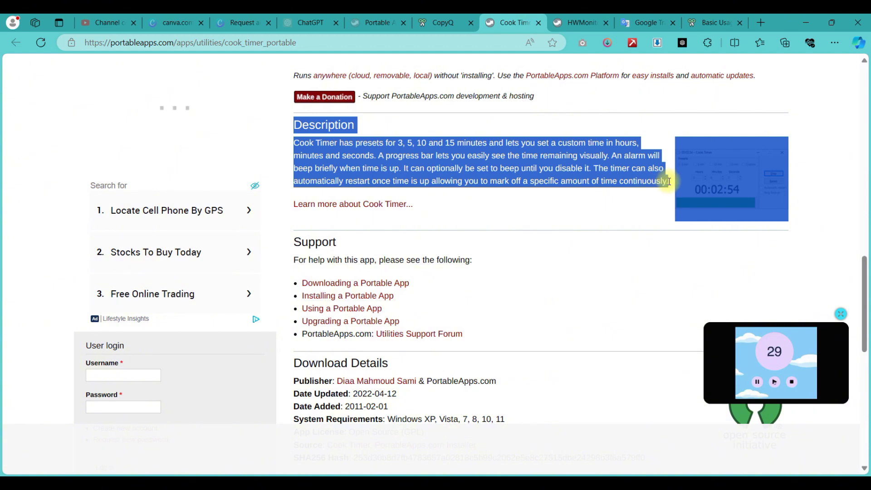
pyautogui.click(300, 137)
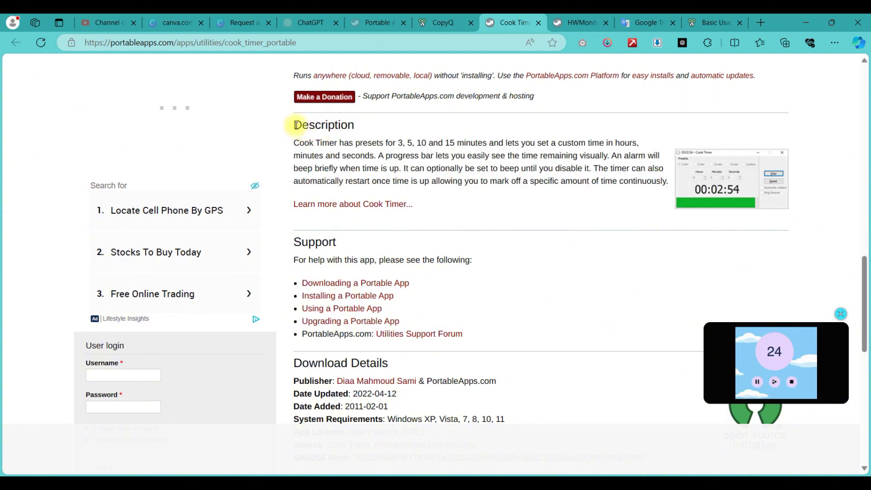
pyautogui.moveTo(296, 123); pyautogui.dragTo(379, 155)
pyautogui.click(423, 196)
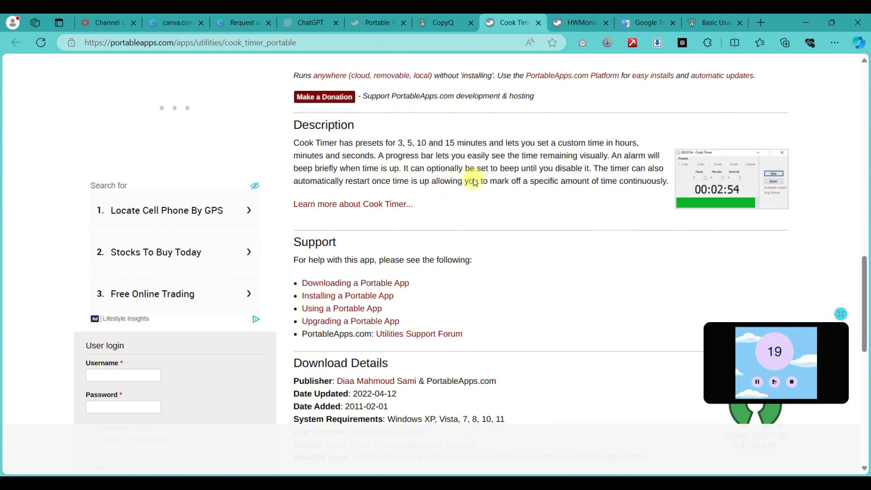
pyautogui.moveTo(671, 182); pyautogui.dragTo(292, 121)
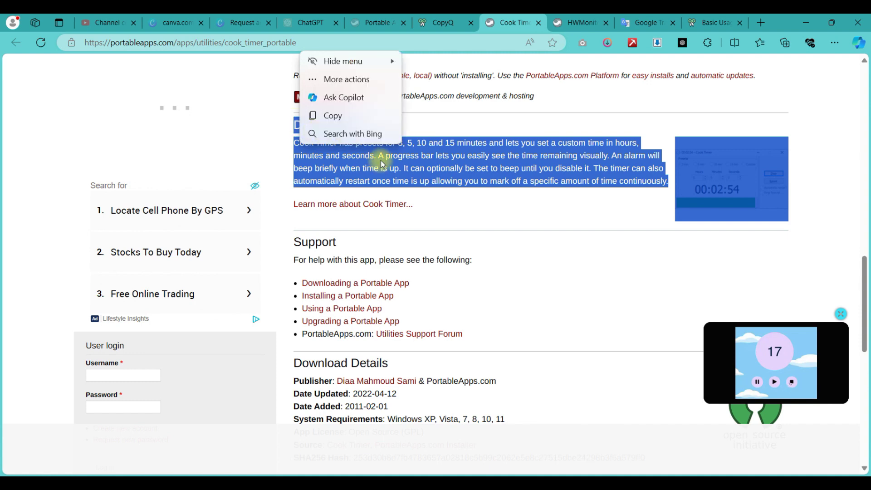
pyautogui.click(331, 116)
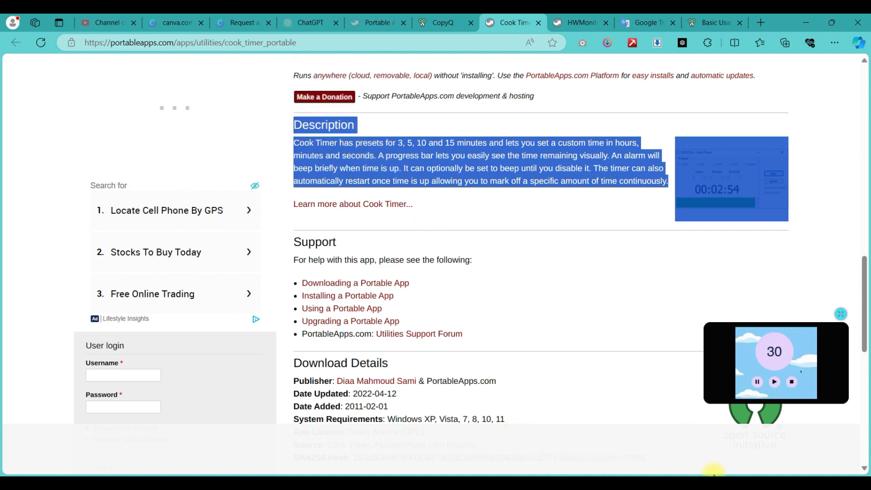
pyautogui.click(676, 459)
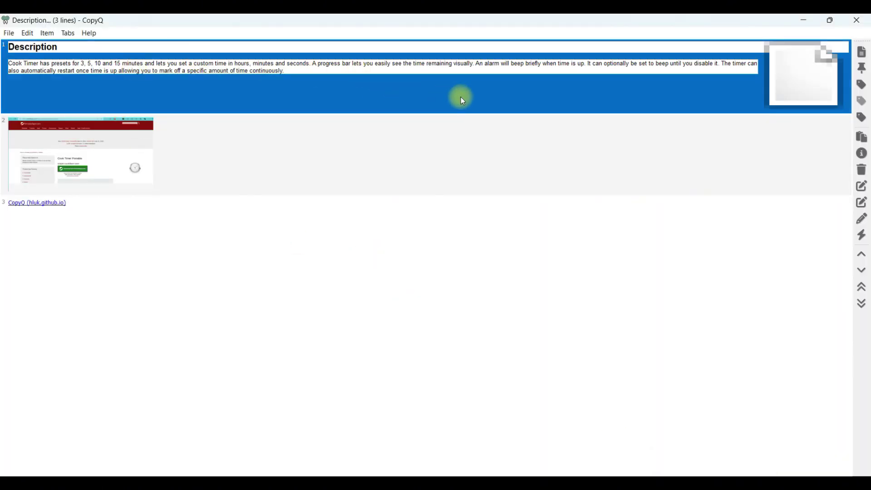
pyautogui.click(805, 20)
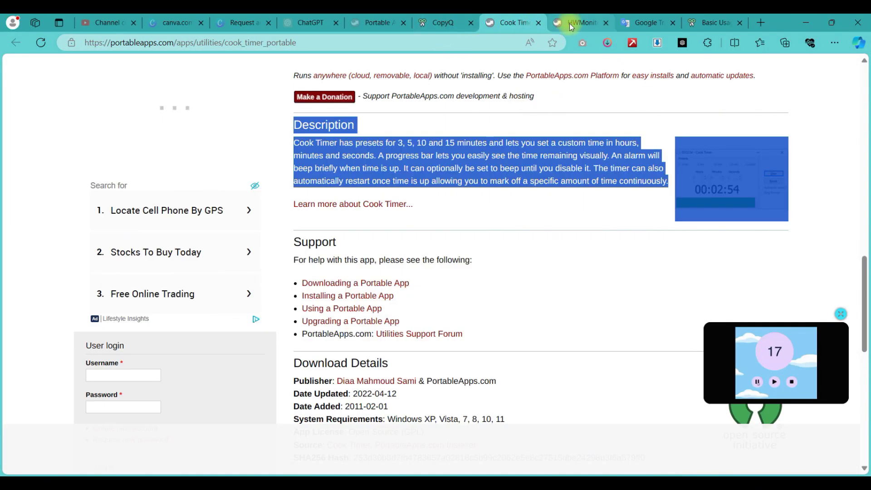
# Capture a rectangular screenshot of the Tray section on the CopyQ Basic Usage documentation page, including its navigation sidebar
pyautogui.click(691, 22)
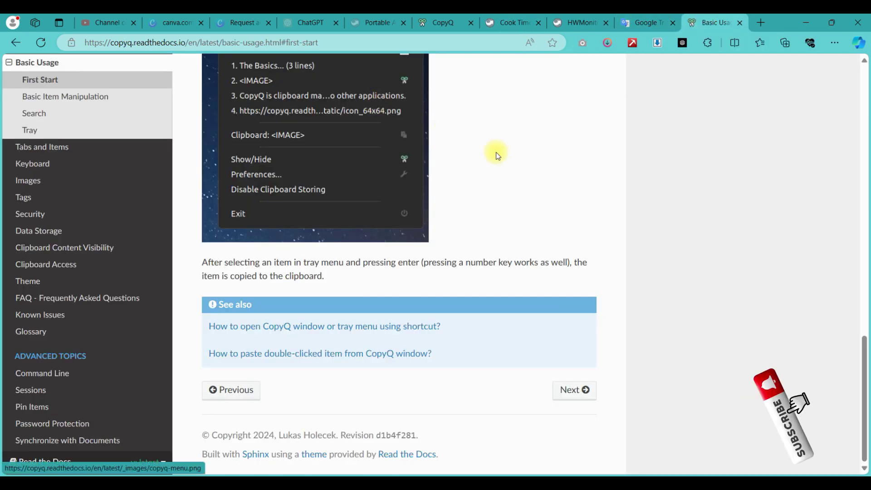
pyautogui.scroll(4, 498, 156)
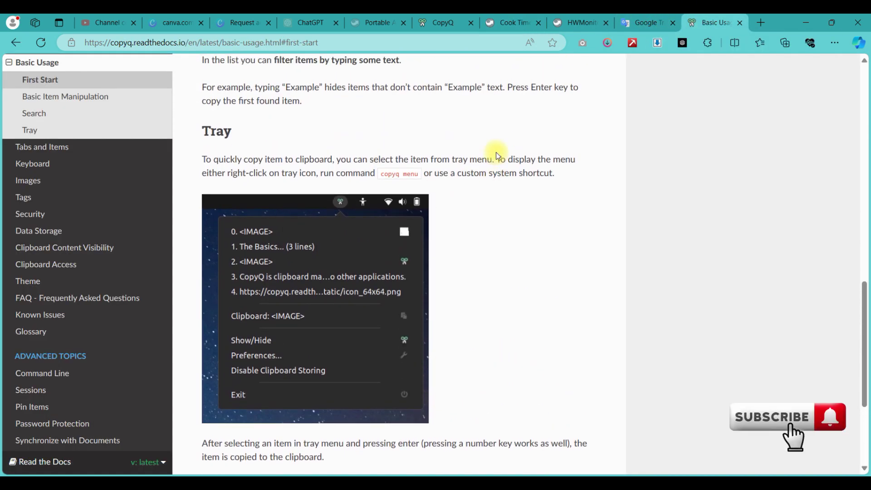
pyautogui.scroll(-2, 498, 156)
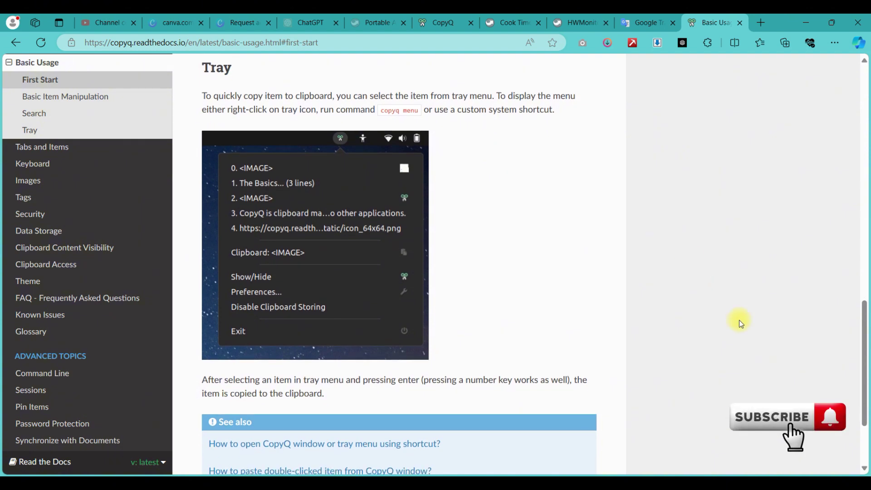
pyautogui.press('super+shift+s')
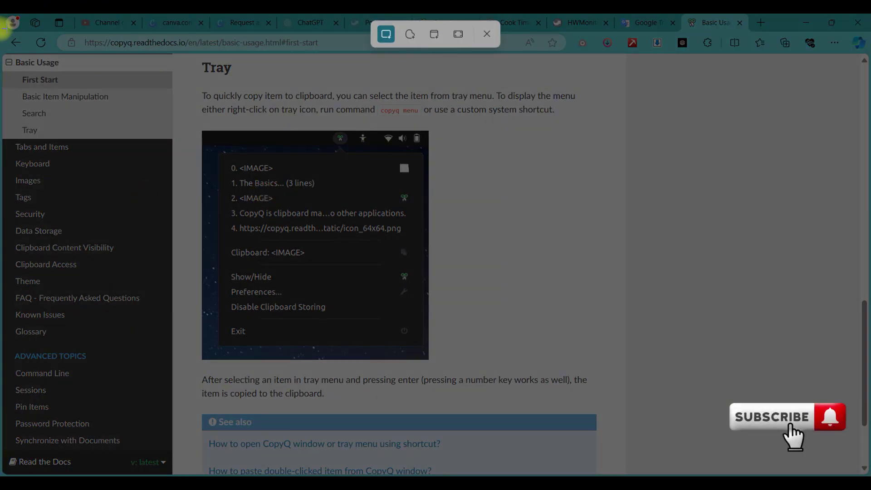
pyautogui.moveTo(1, 33); pyautogui.dragTo(625, 475)
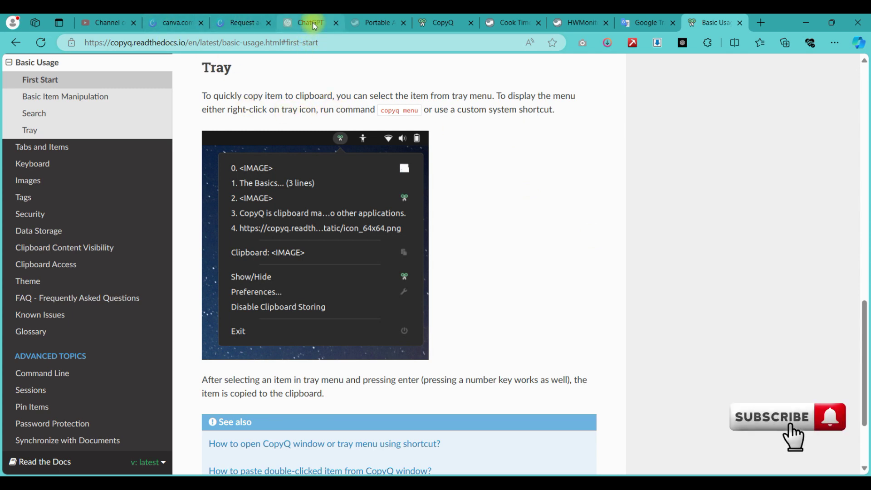
# Copy the address of the CopyQ Basic Usage documentation page, and show the stored items in CopyQ
pyautogui.click(378, 23)
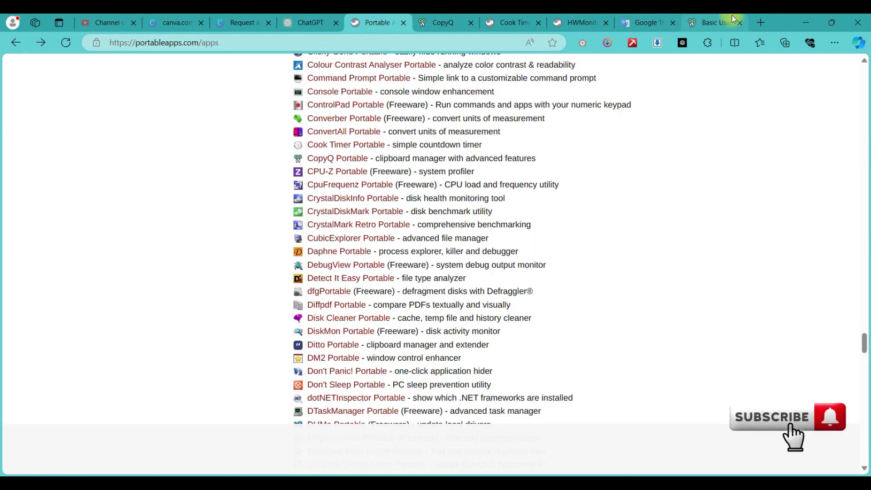
pyautogui.click(711, 23)
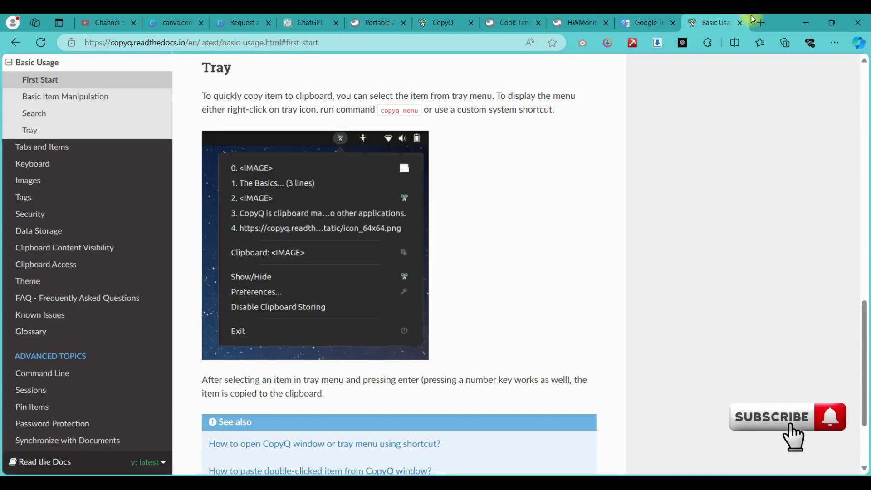
pyautogui.click(429, 46)
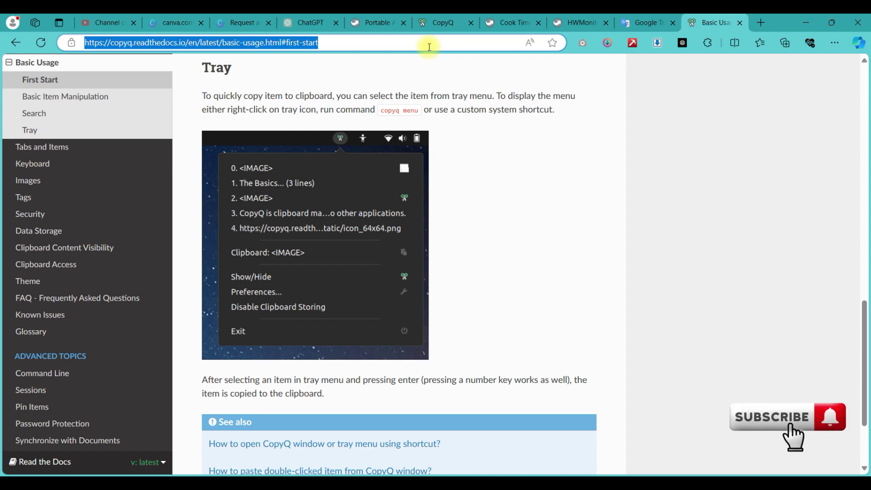
pyautogui.click(644, 289)
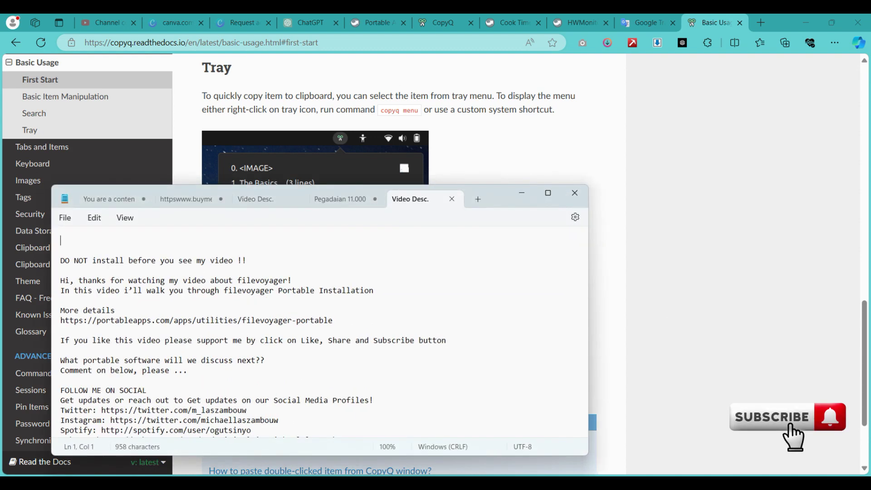
pyautogui.click(723, 475)
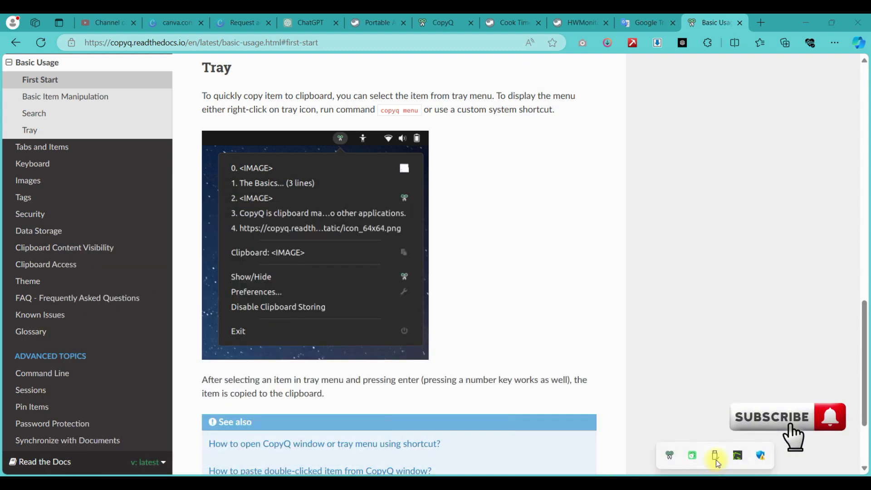
pyautogui.click(670, 460)
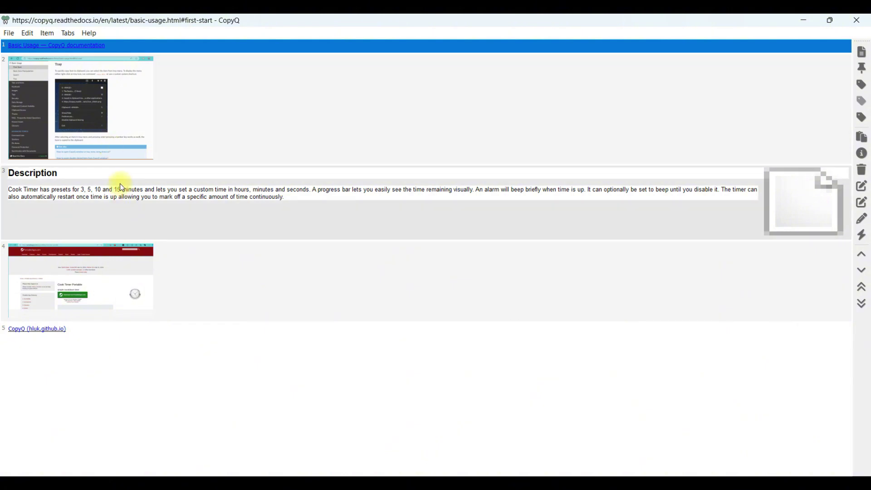
# Go through the stored links, screenshots and Description text in the clipboard list, and minimize CopyQ and the browser
pyautogui.click(123, 199)
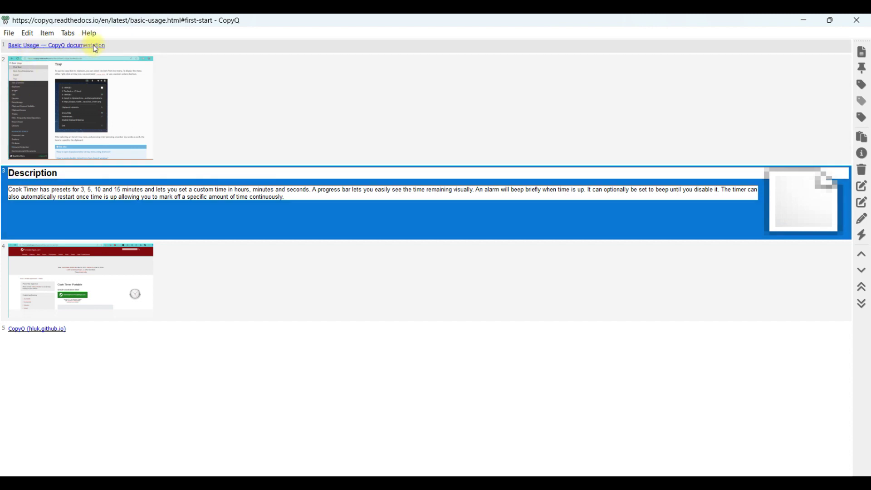
pyautogui.click(95, 118)
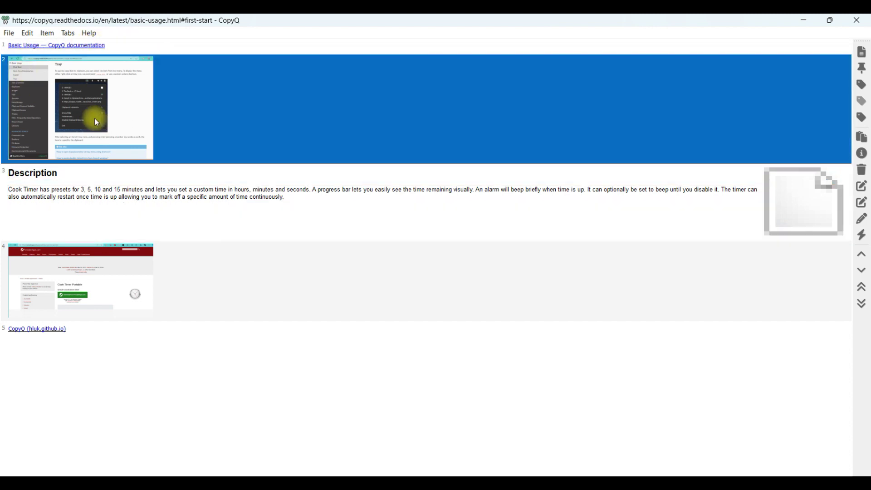
pyautogui.click(133, 45)
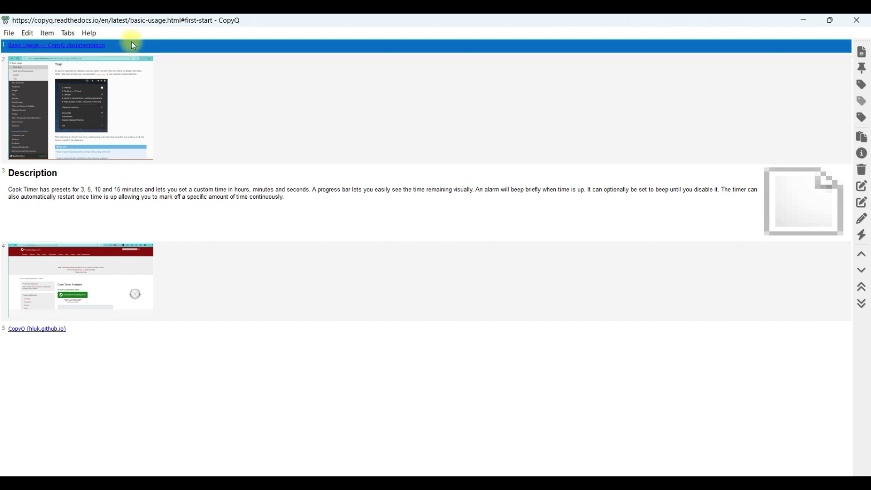
pyautogui.click(196, 91)
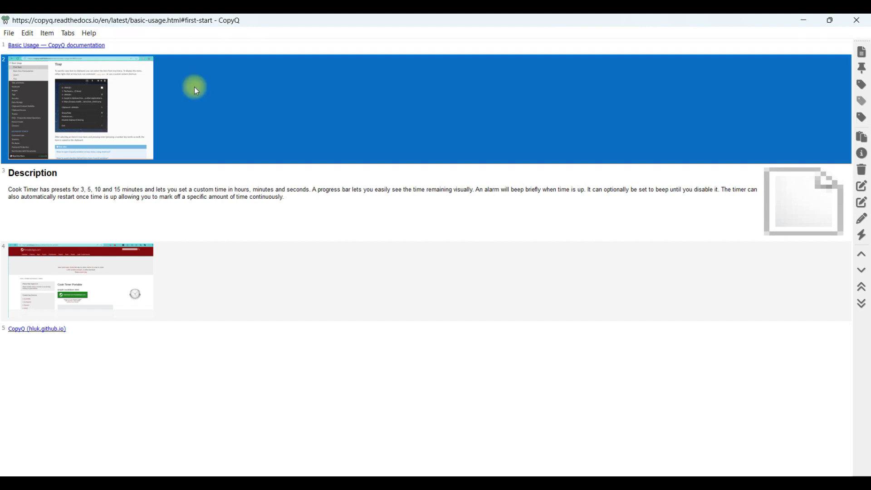
pyautogui.click(276, 227)
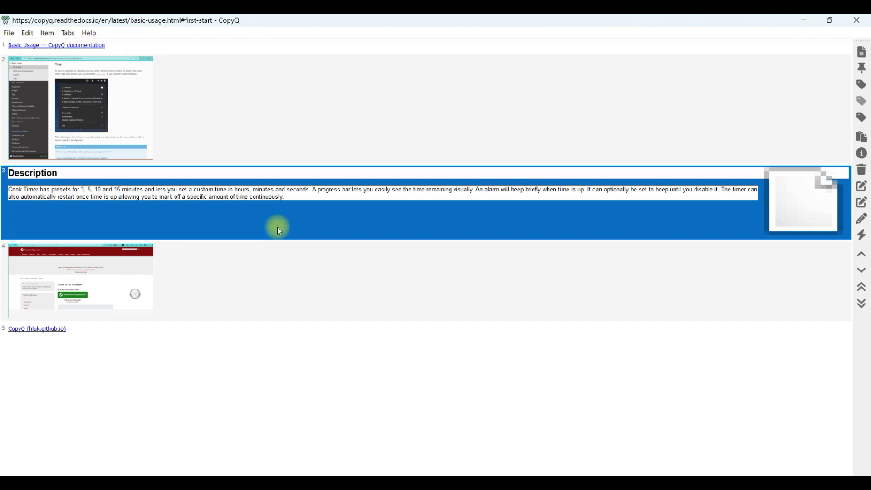
pyautogui.click(281, 281)
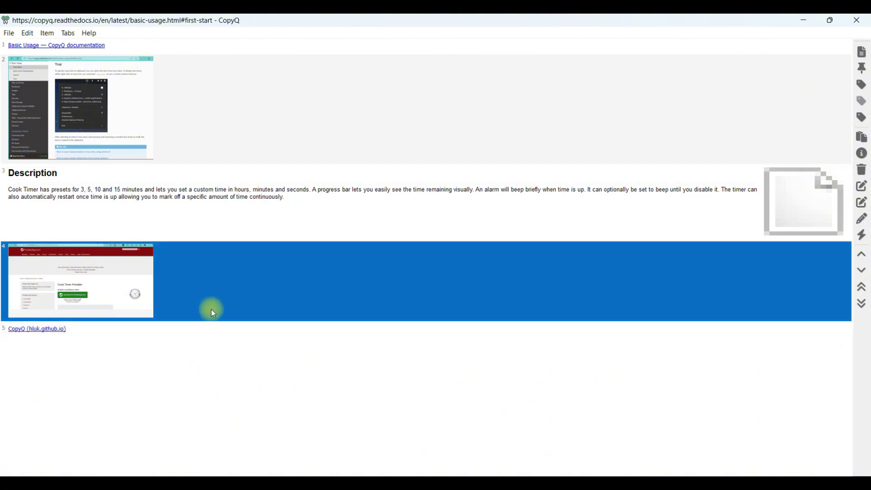
pyautogui.click(264, 214)
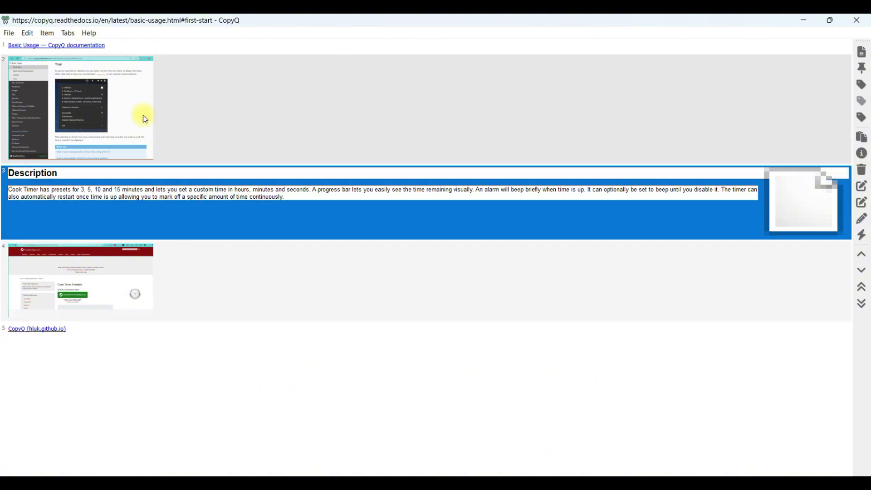
pyautogui.click(165, 92)
pyautogui.click(121, 45)
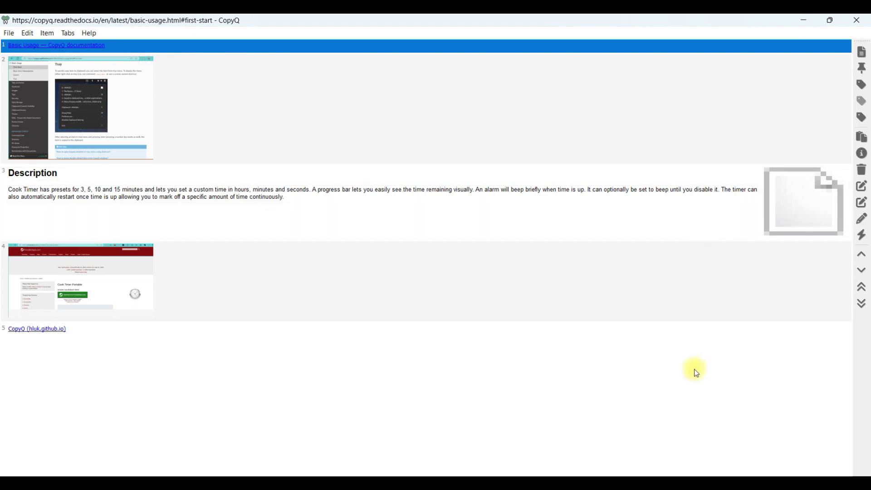
pyautogui.click(699, 397)
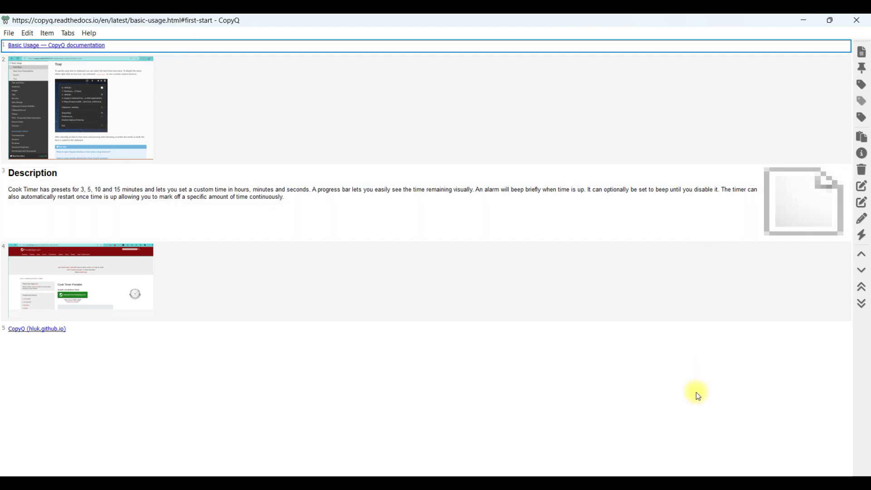
pyautogui.click(804, 21)
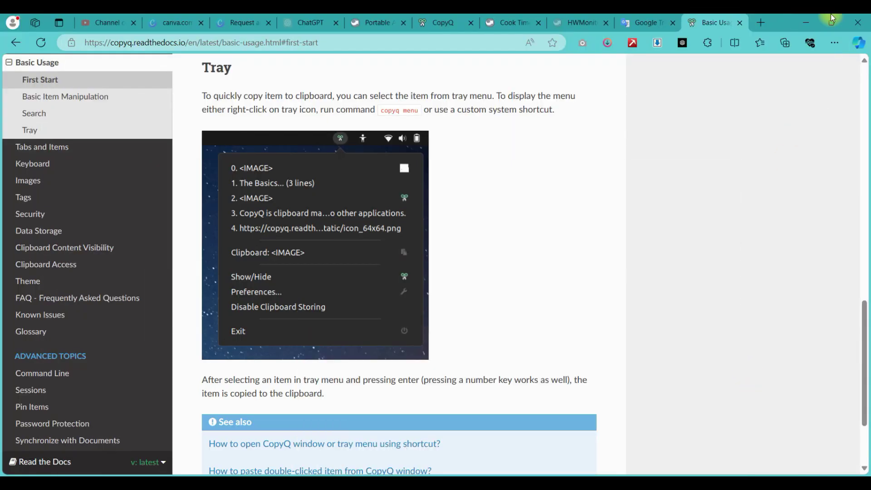
pyautogui.click(806, 22)
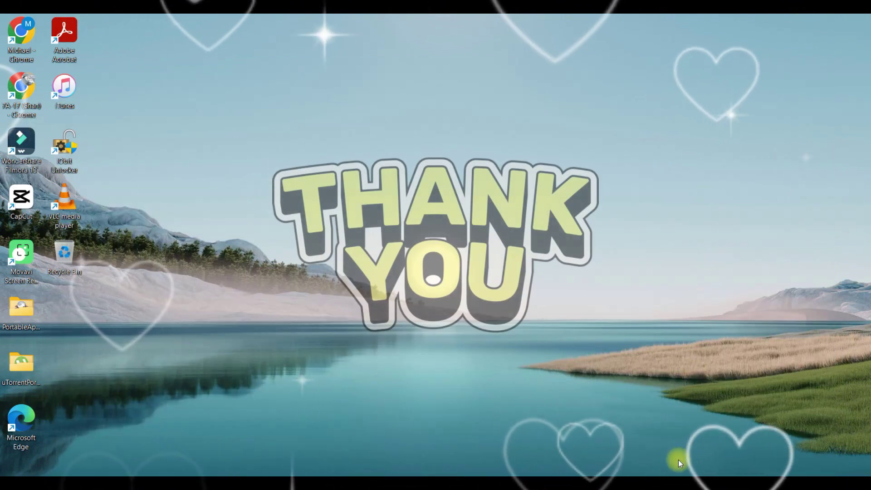